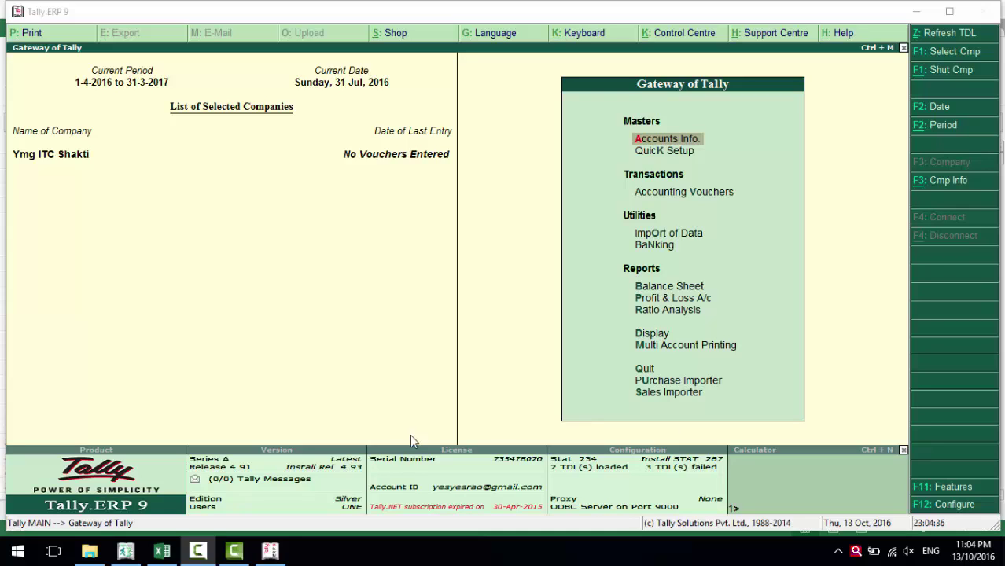
- Switch to the Copy of total reports workbook in Excel and check the data extent of the July month Puchase Report (1) sheet
{"action": "mouse_move", "coordinate": [173, 551]}
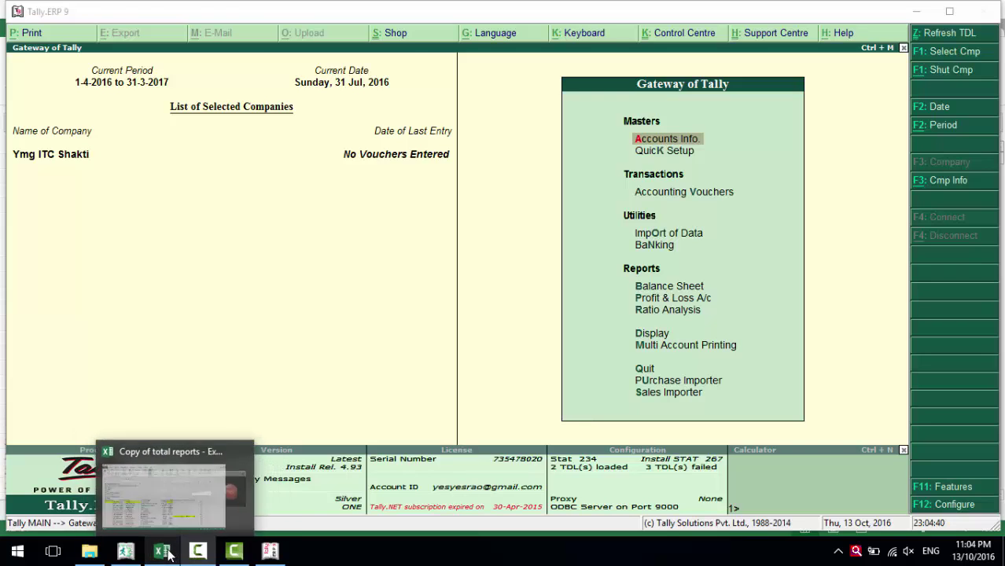
{"action": "left_click", "coordinate": [168, 552]}
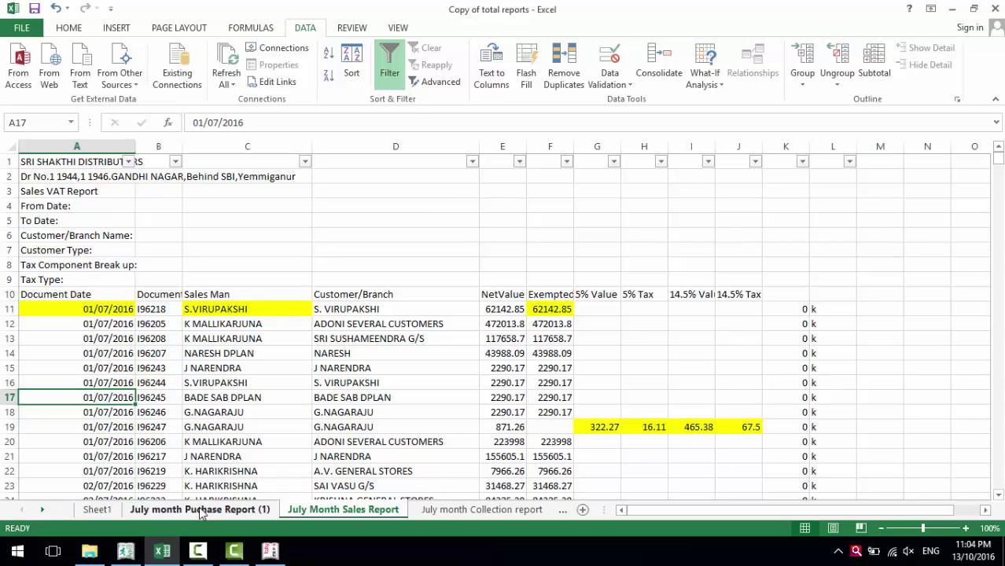
{"action": "left_click", "coordinate": [202, 511]}
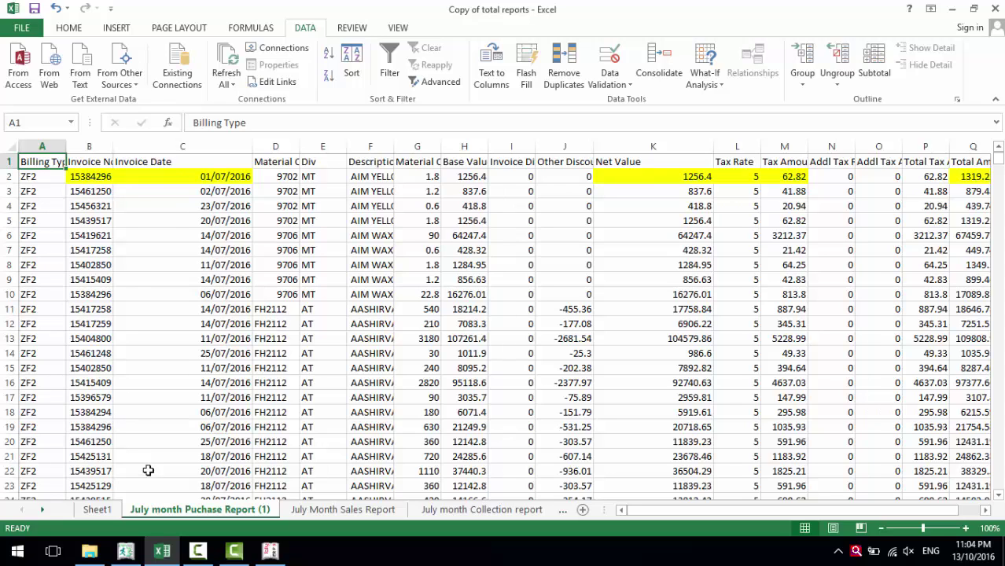
{"action": "left_click", "coordinate": [108, 339]}
{"action": "key", "text": "ctrl+Down"}
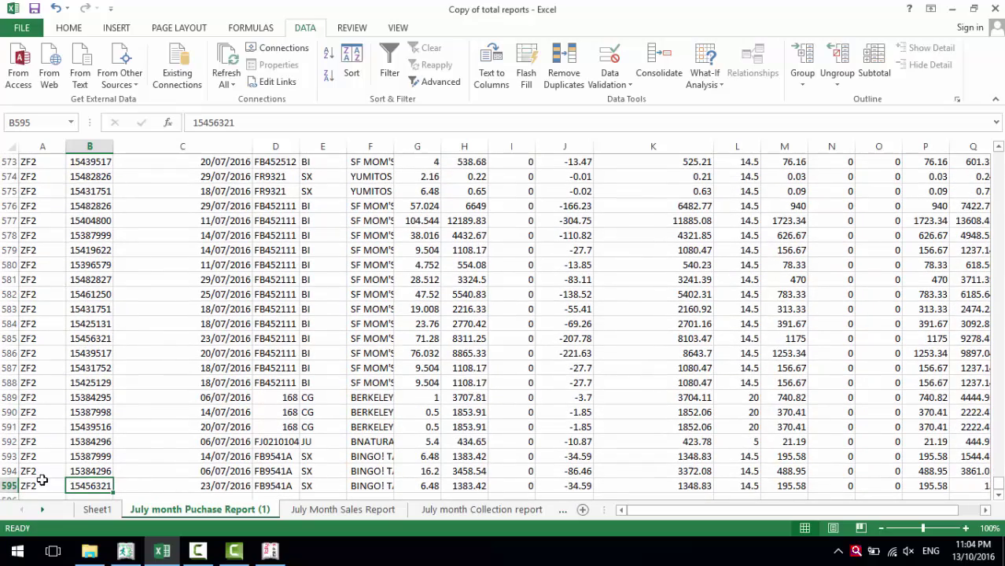
{"action": "key", "text": "ctrl+Right"}
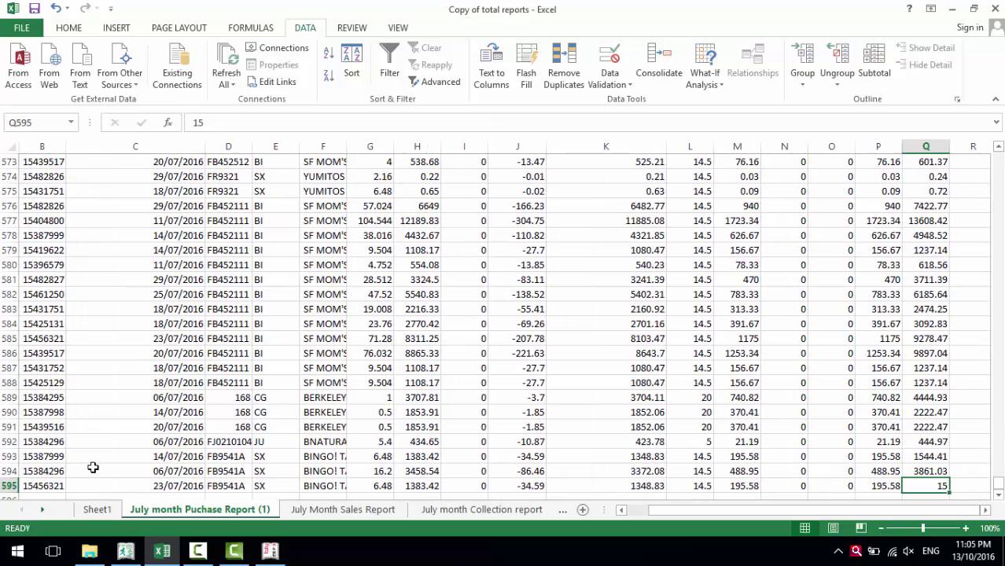
{"action": "key", "text": "ctrl+Home"}
- Review the highlighted invoice number, invoice date, net value, tax amount and total amount in row 2 of the purchase report
{"action": "left_click", "coordinate": [74, 176]}
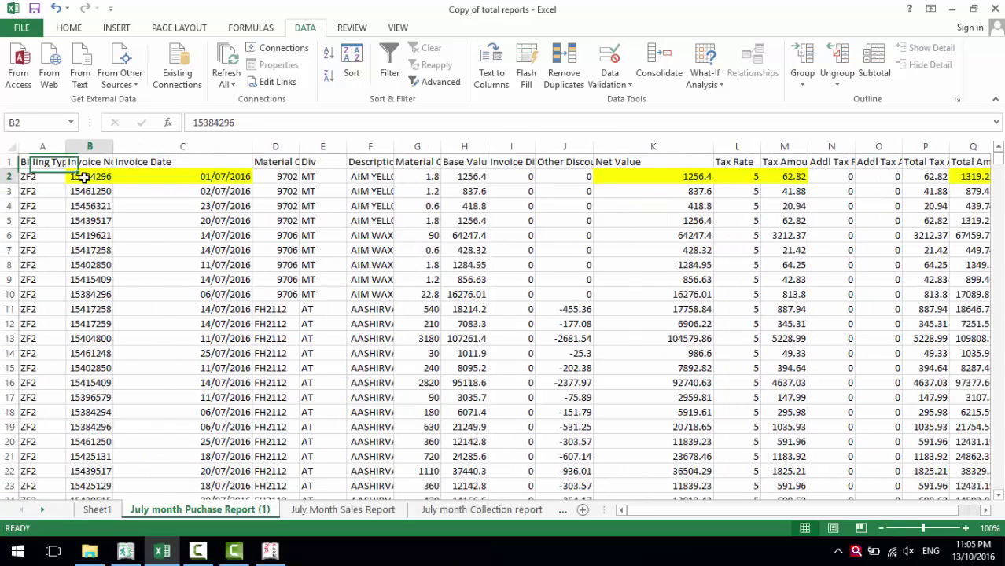
{"action": "left_click", "coordinate": [212, 176]}
{"action": "left_click", "coordinate": [677, 177]}
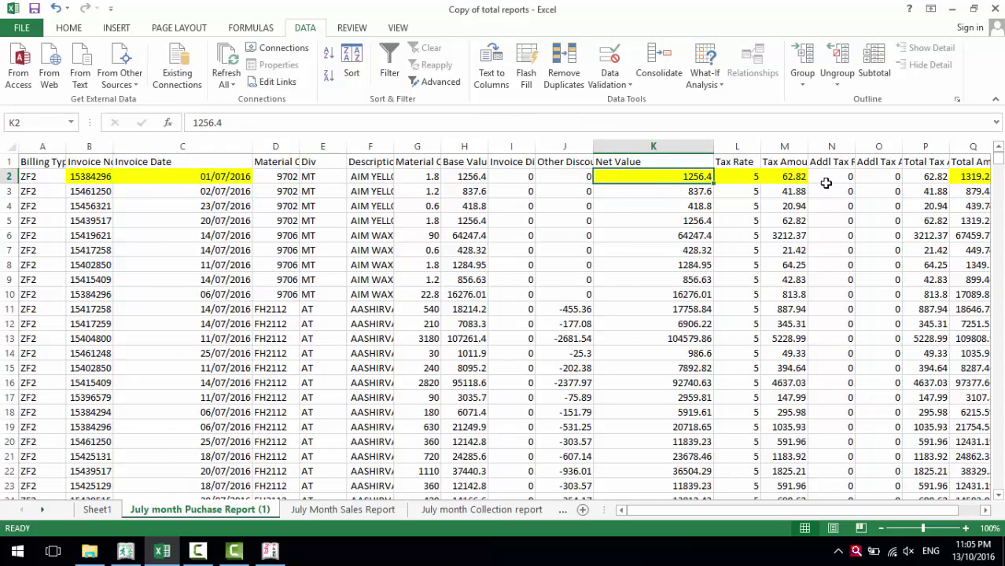
{"action": "left_click", "coordinate": [789, 178]}
{"action": "left_click", "coordinate": [965, 176]}
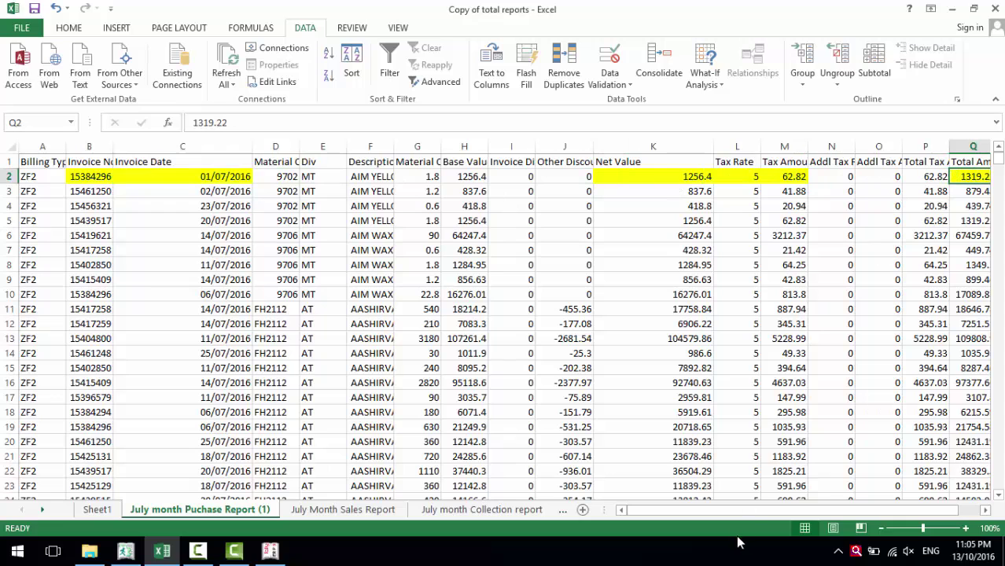
{"action": "left_click_drag", "start_coordinate": [746, 509], "coordinate": [772, 510]}
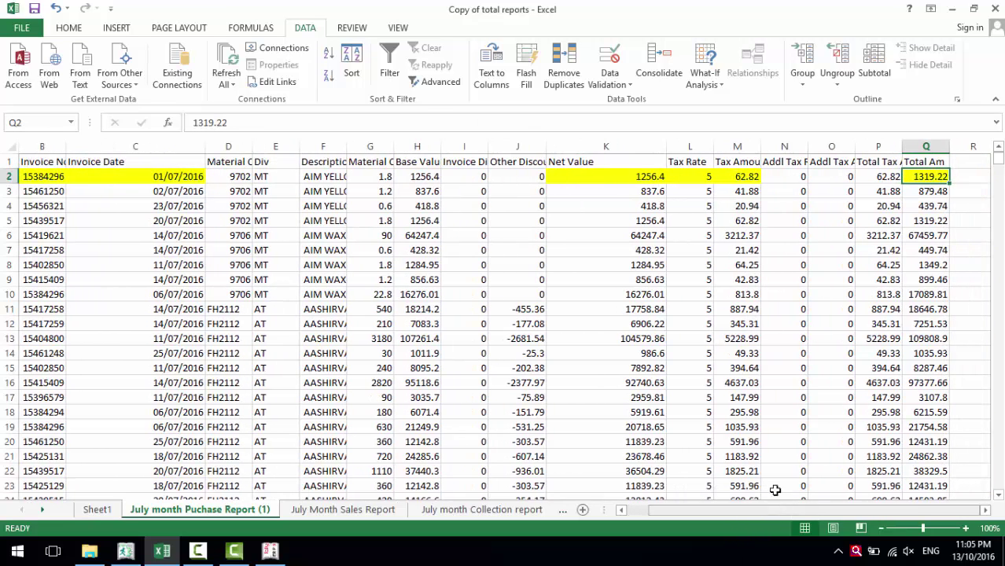
- Examine the different tax rates used in the Tax Rate column of the purchase report
{"action": "left_click", "coordinate": [696, 176]}
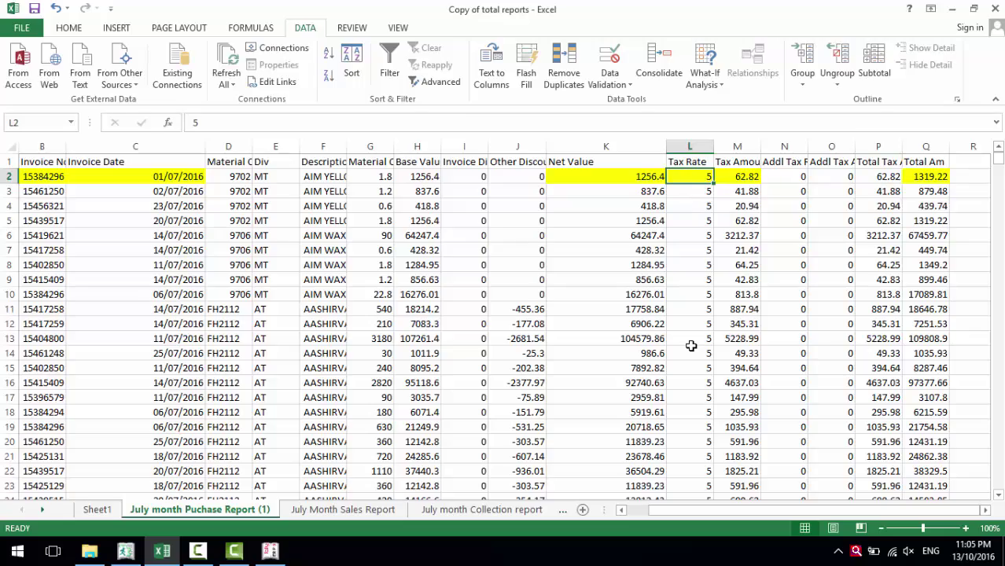
{"action": "scroll", "coordinate": [690, 346], "scroll_direction": "down", "scroll_amount": 19}
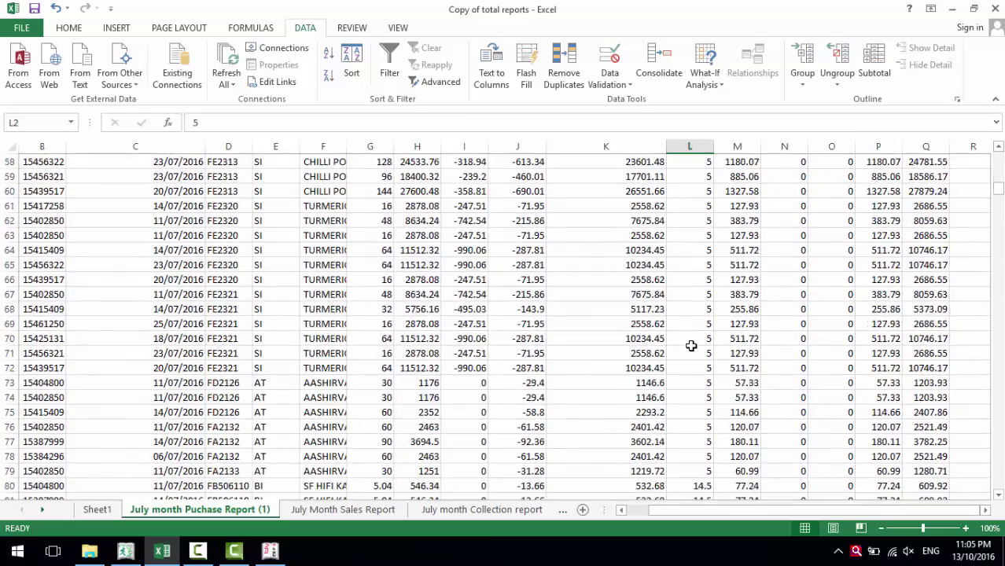
{"action": "scroll", "coordinate": [691, 346], "scroll_direction": "down", "scroll_amount": 5}
{"action": "left_click", "coordinate": [703, 267]}
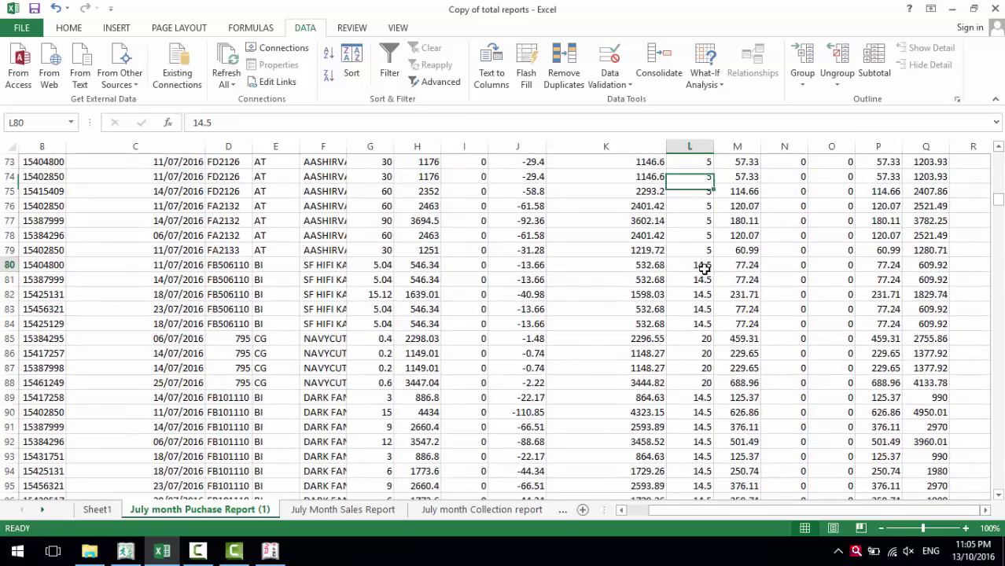
{"action": "left_click", "coordinate": [705, 339]}
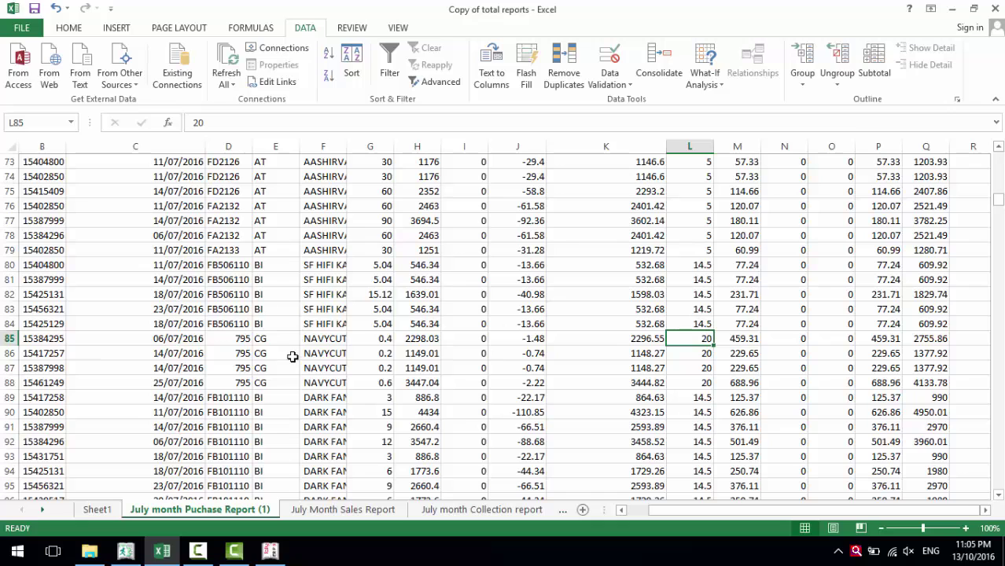
- Examine the salesman, net value, exempted, 5% and 14.5% value and tax columns in the July Month Sales Report sheet
{"action": "left_click", "coordinate": [333, 511]}
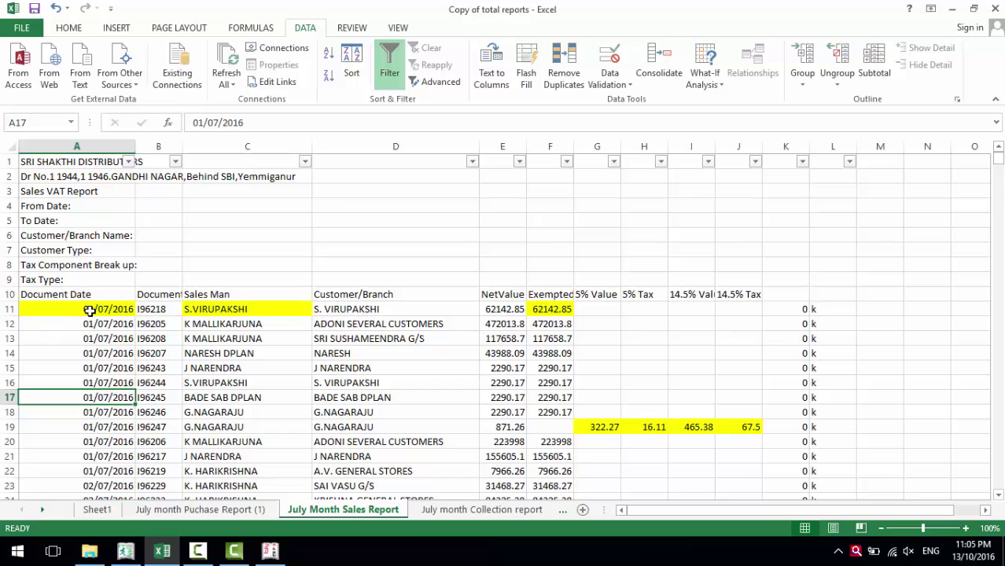
{"action": "left_click", "coordinate": [227, 310]}
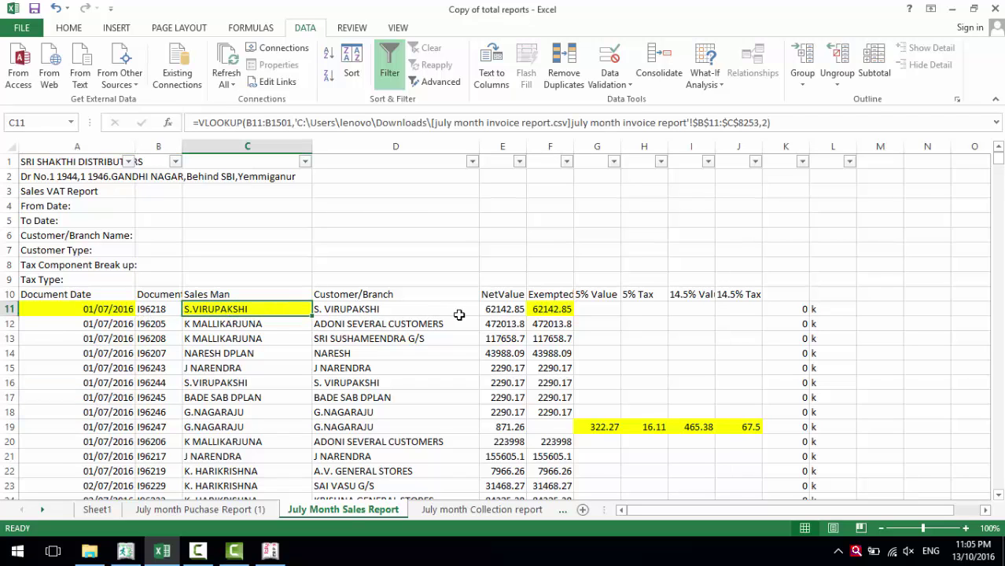
{"action": "left_click", "coordinate": [511, 310]}
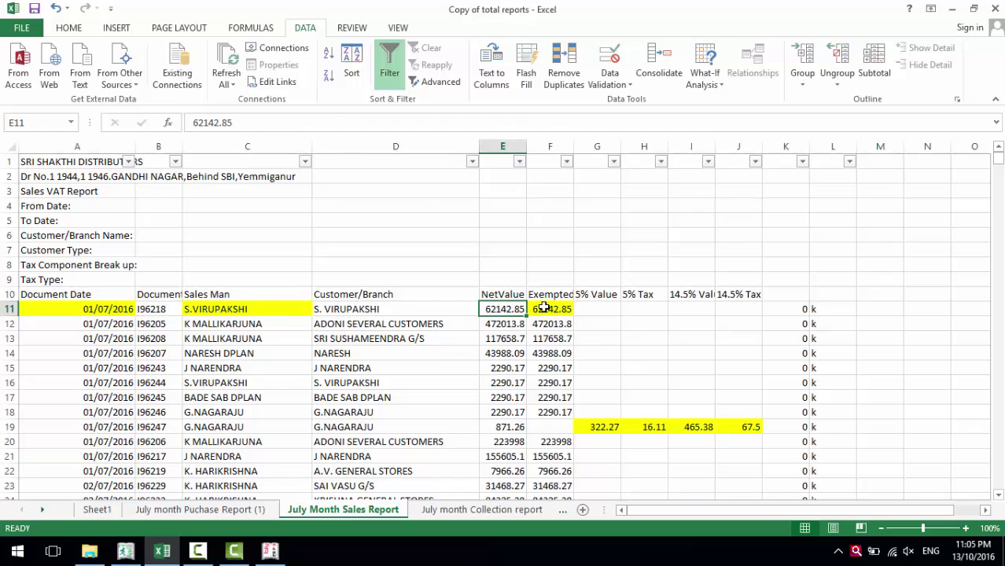
{"action": "left_click", "coordinate": [543, 310]}
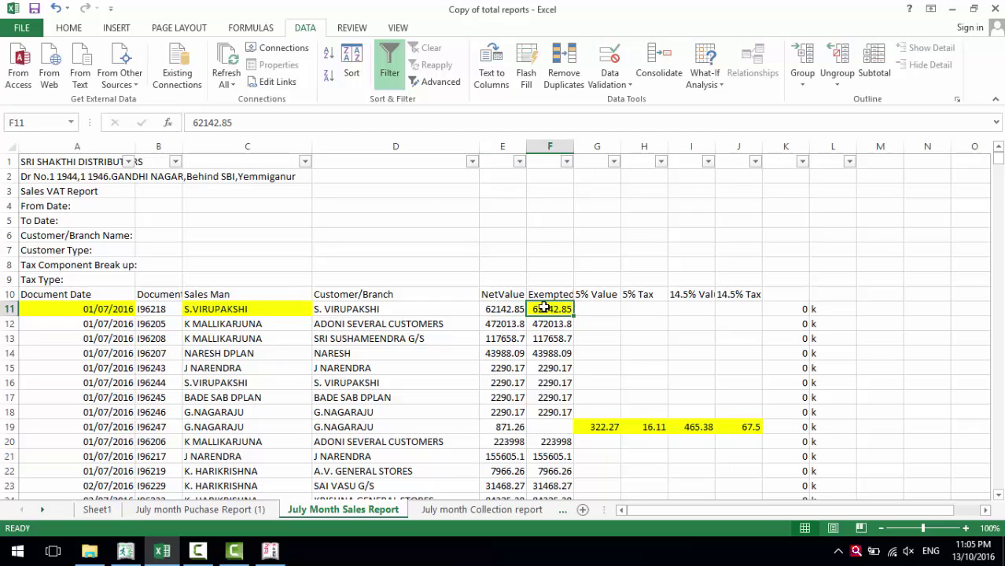
{"action": "left_click", "coordinate": [596, 427]}
{"action": "left_click", "coordinate": [655, 427]}
{"action": "left_click", "coordinate": [691, 427]}
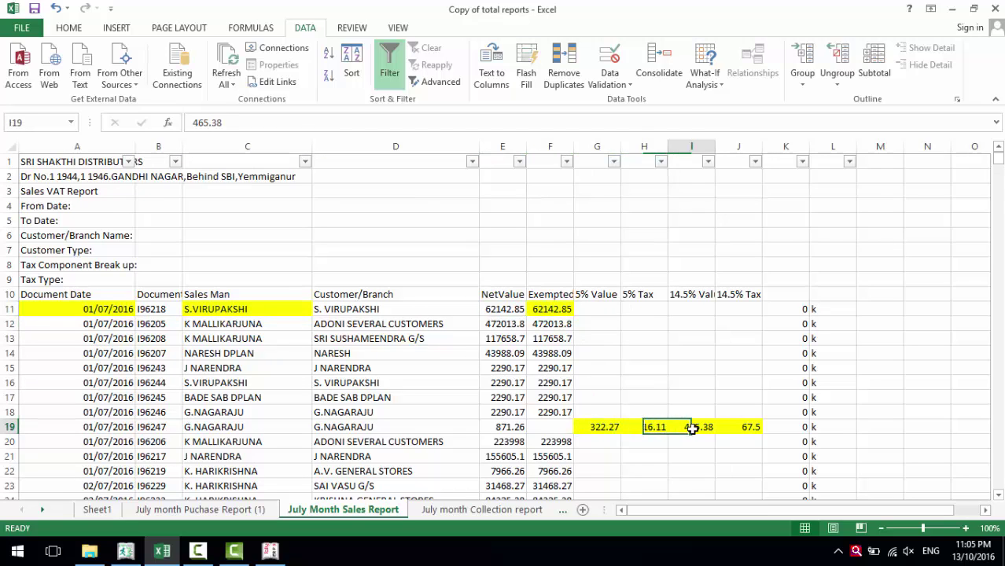
{"action": "left_click", "coordinate": [749, 426]}
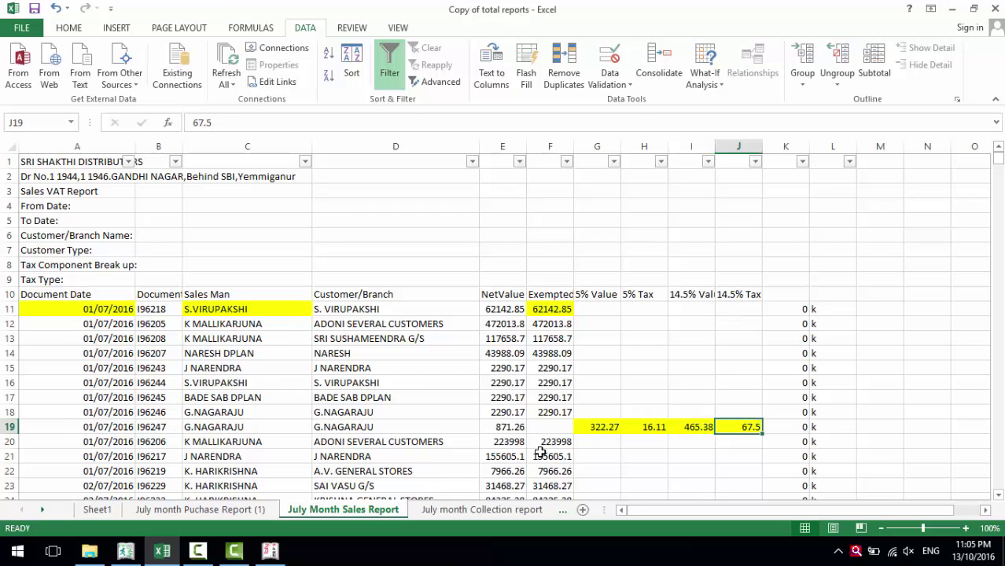
{"action": "left_click", "coordinate": [508, 427]}
- Look through the sales report's invoice rows, including the last entries at the end of the data
{"action": "scroll", "coordinate": [261, 368], "scroll_direction": "down", "scroll_amount": 6}
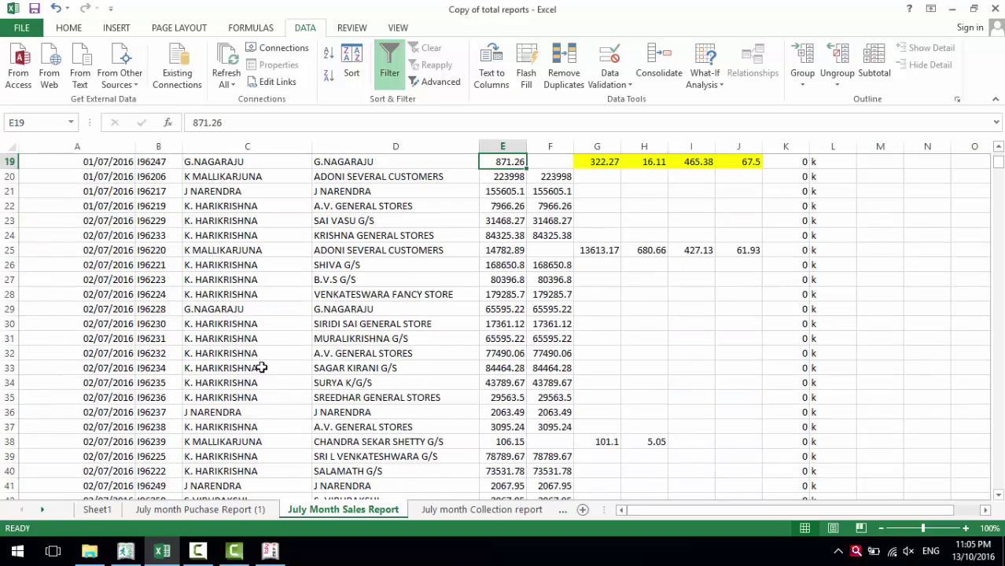
{"action": "scroll", "coordinate": [261, 368], "scroll_direction": "up", "scroll_amount": 6}
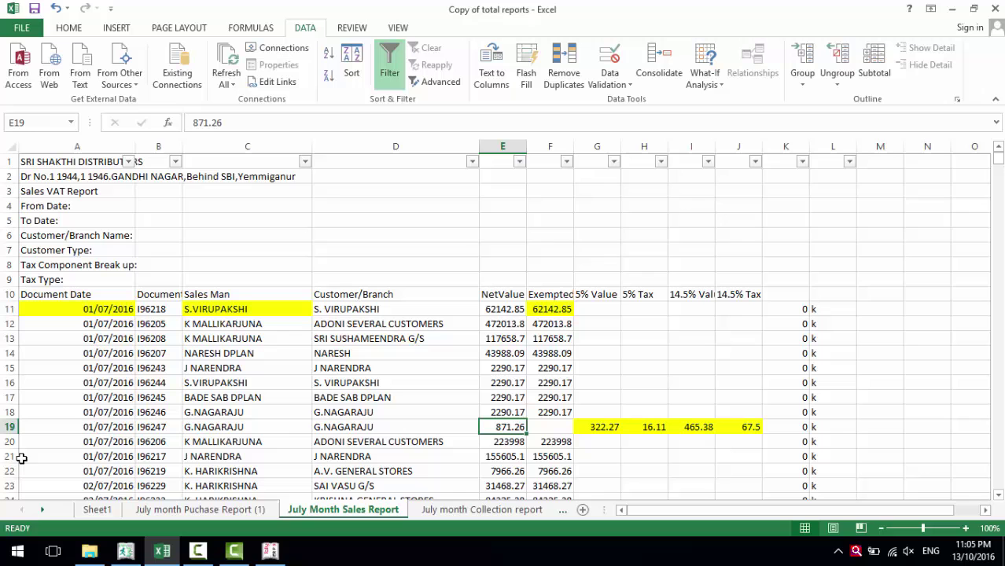
{"action": "left_click", "coordinate": [98, 458]}
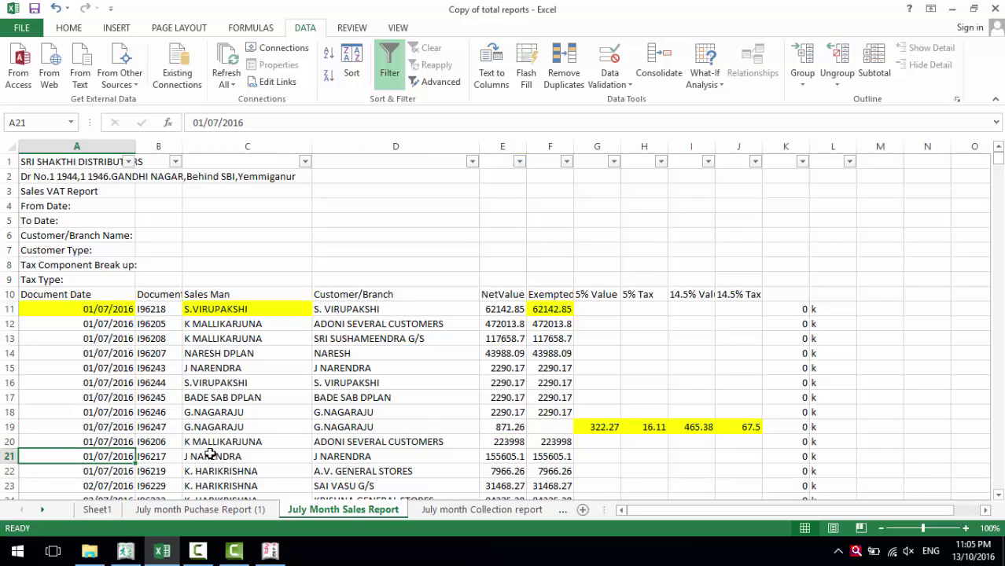
{"action": "key", "text": "ctrl+Down"}
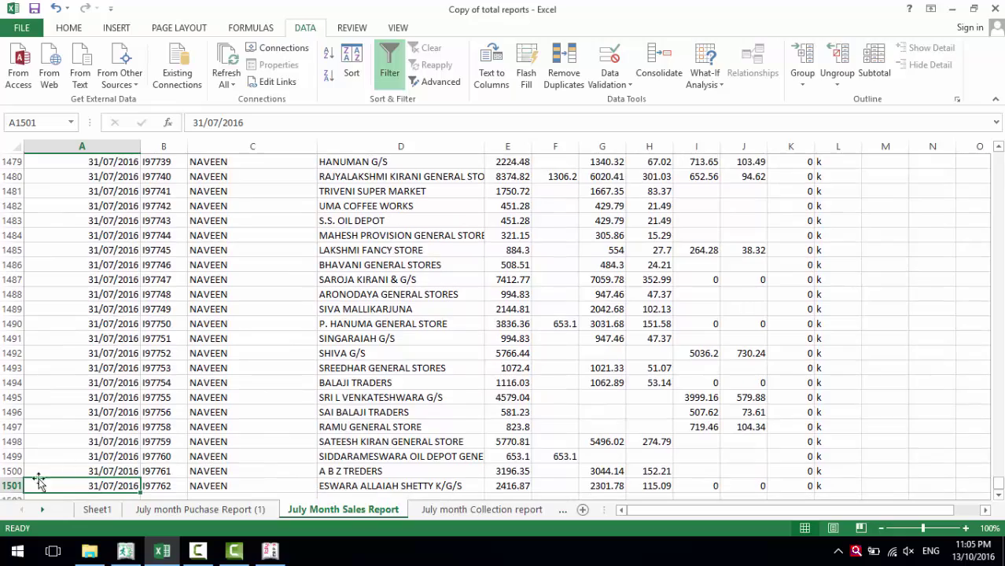
{"action": "scroll", "coordinate": [161, 481], "scroll_direction": "up", "scroll_amount": 8}
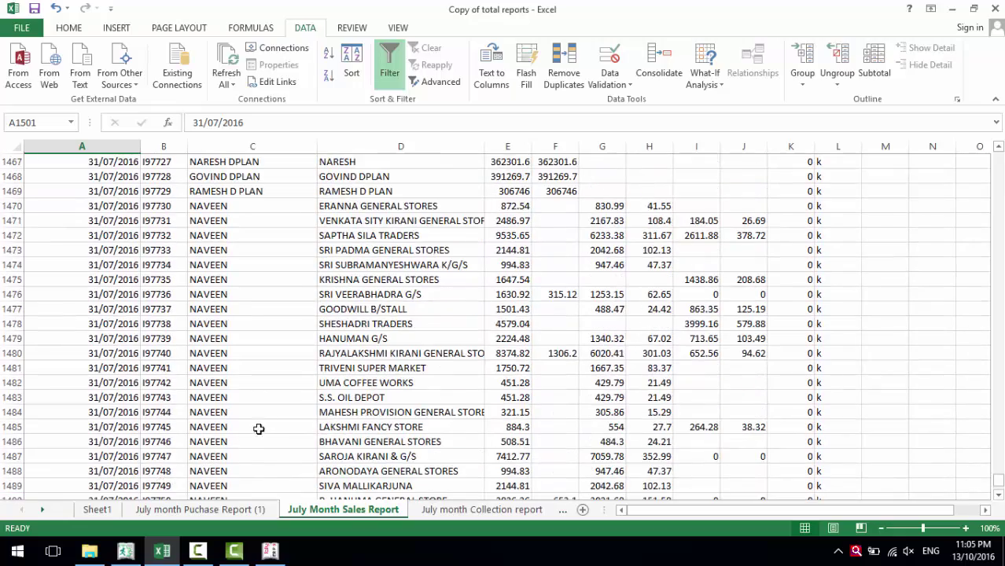
{"action": "scroll", "coordinate": [360, 424], "scroll_direction": "up", "scroll_amount": 11}
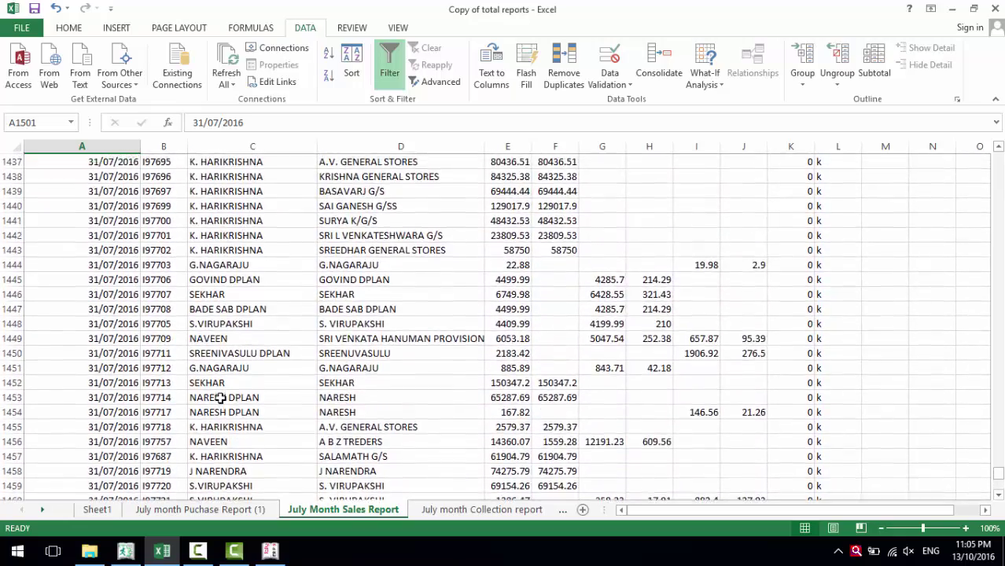
{"action": "scroll", "coordinate": [221, 398], "scroll_direction": "up", "scroll_amount": 12}
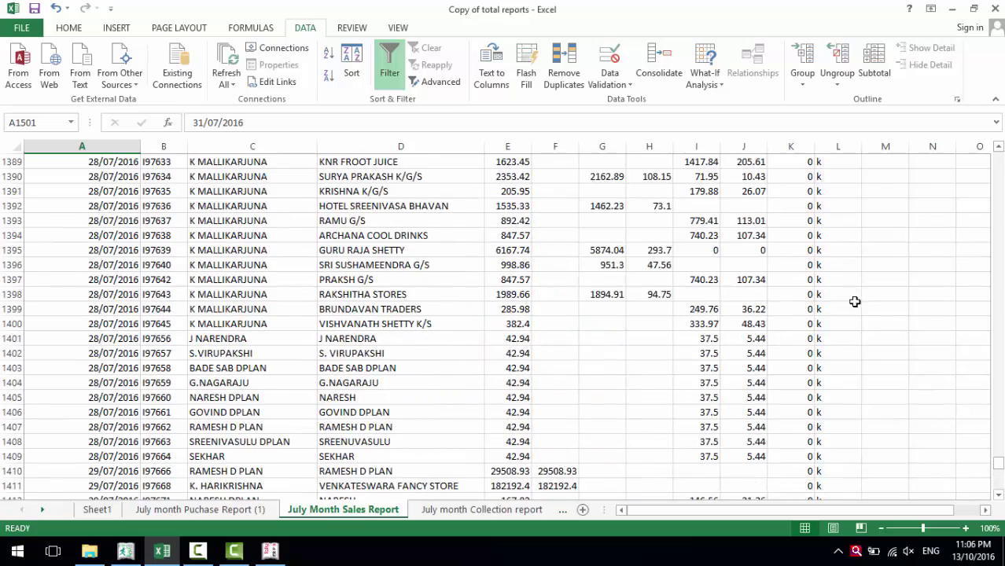
{"action": "scroll", "coordinate": [516, 398], "scroll_direction": "up", "scroll_amount": 2}
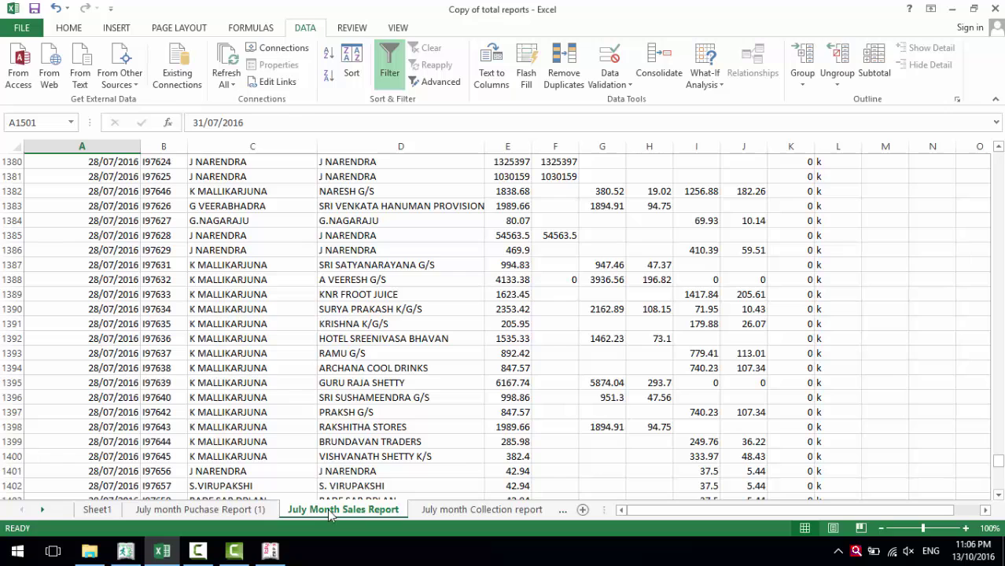
- Switch to Tally.ERP 9 and load sheet July Month Puchase Report (1) from C:\Tally.ERP9\Copy of Total Reports.Xlsx into the Purchase Importer
{"action": "key", "text": "alt+Tab"}
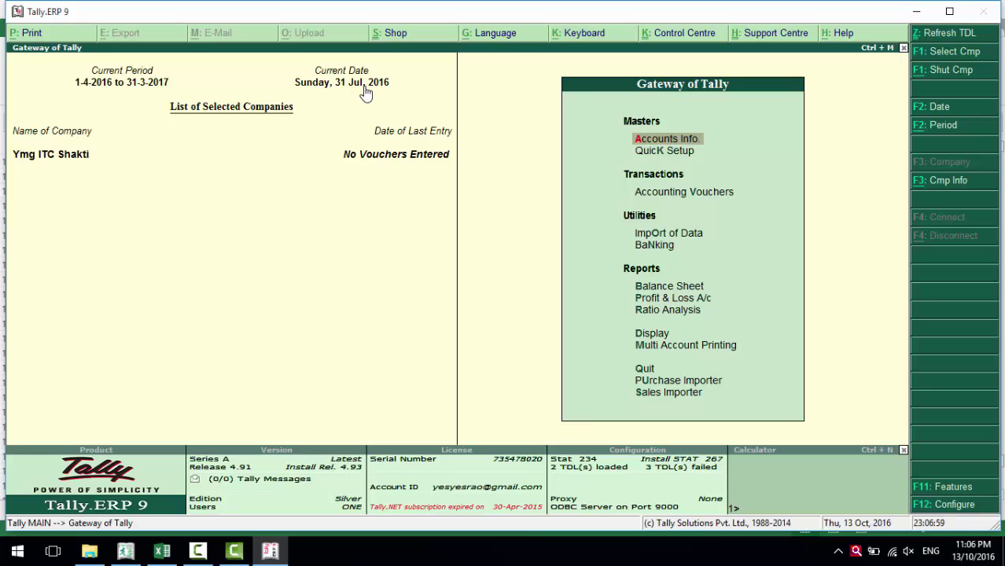
{"action": "left_click", "coordinate": [692, 382]}
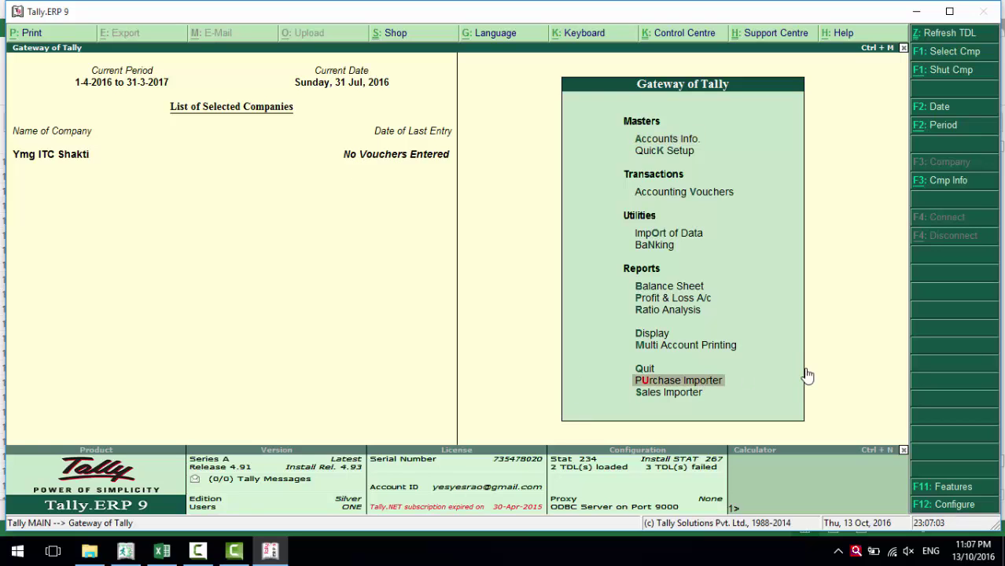
{"action": "key", "text": "Return"}
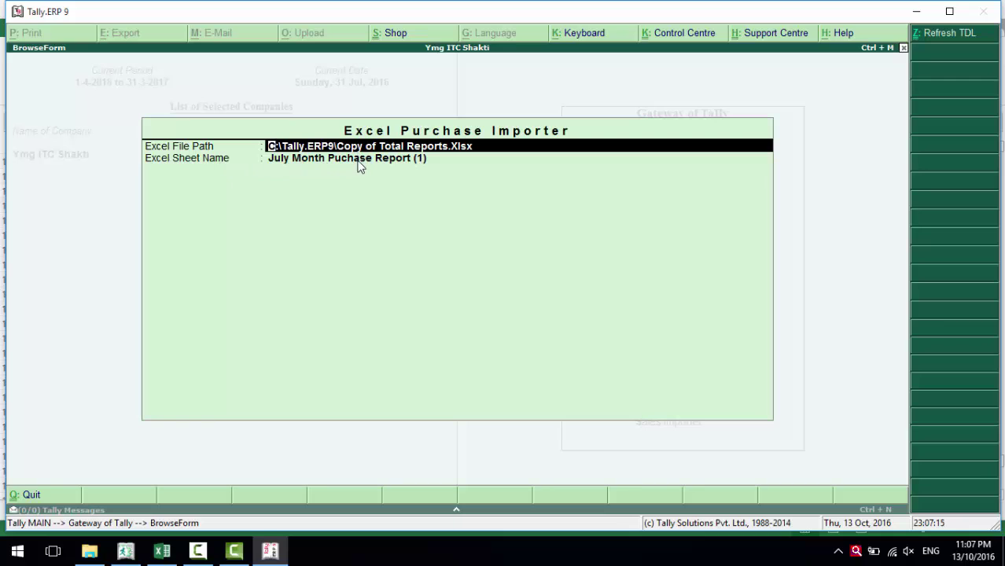
{"action": "key", "text": "Return"}
{"action": "key", "text": "Return"}
{"action": "key", "text": "Return"}
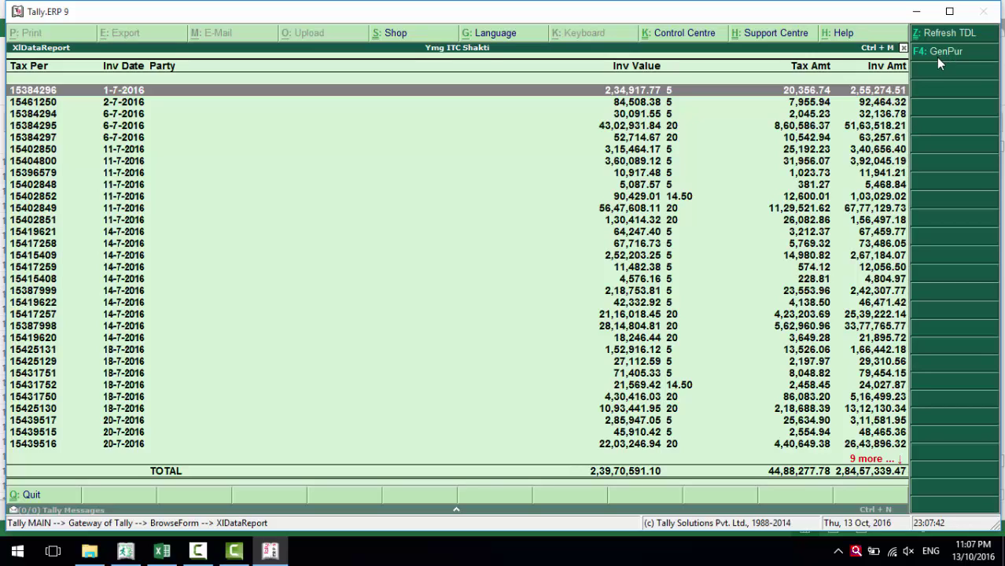
- Generate the purchase vouchers from the loaded Excel data and return to the Gateway of Tally
{"action": "left_click", "coordinate": [939, 57]}
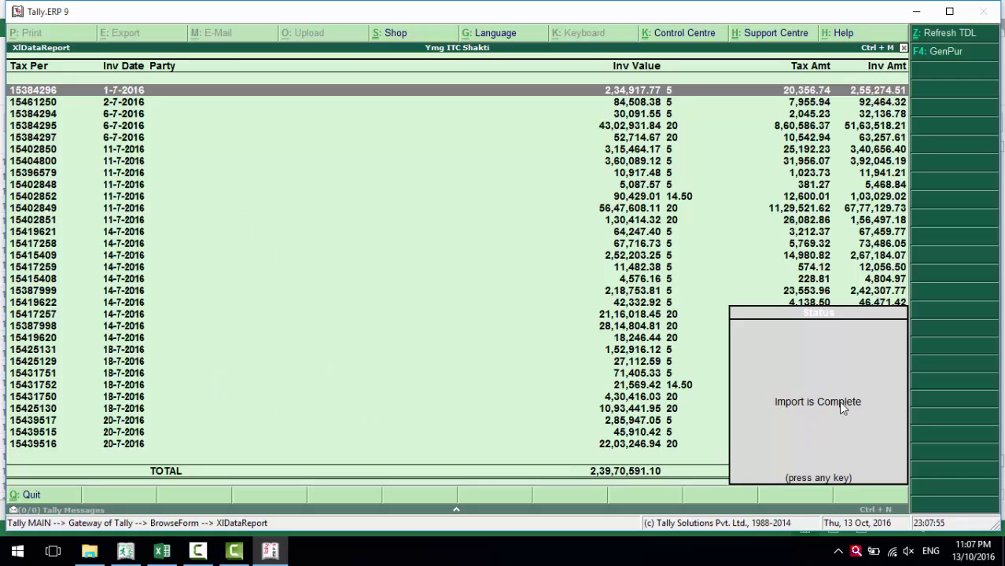
{"action": "key", "text": "Return"}
{"action": "key", "text": "Escape"}
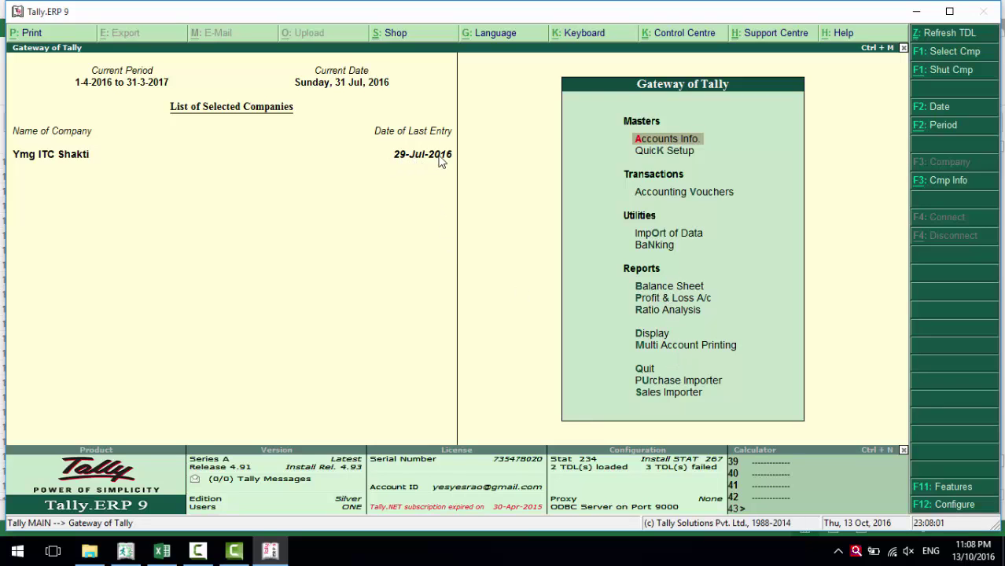
- Open the list of July purchase vouchers from the Purchase Register in the account books
{"action": "left_click", "coordinate": [651, 336]}
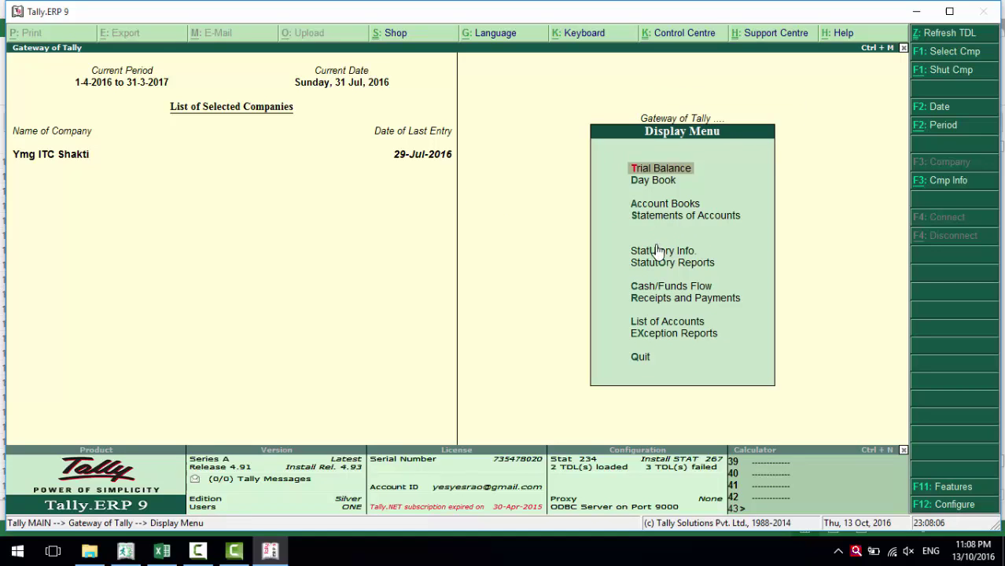
{"action": "left_click", "coordinate": [659, 207]}
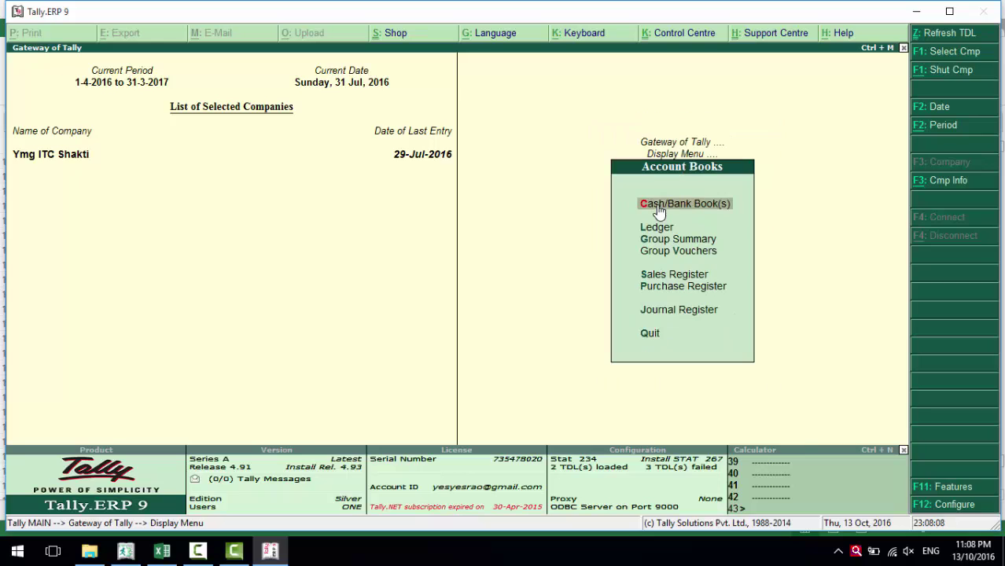
{"action": "left_click", "coordinate": [670, 287]}
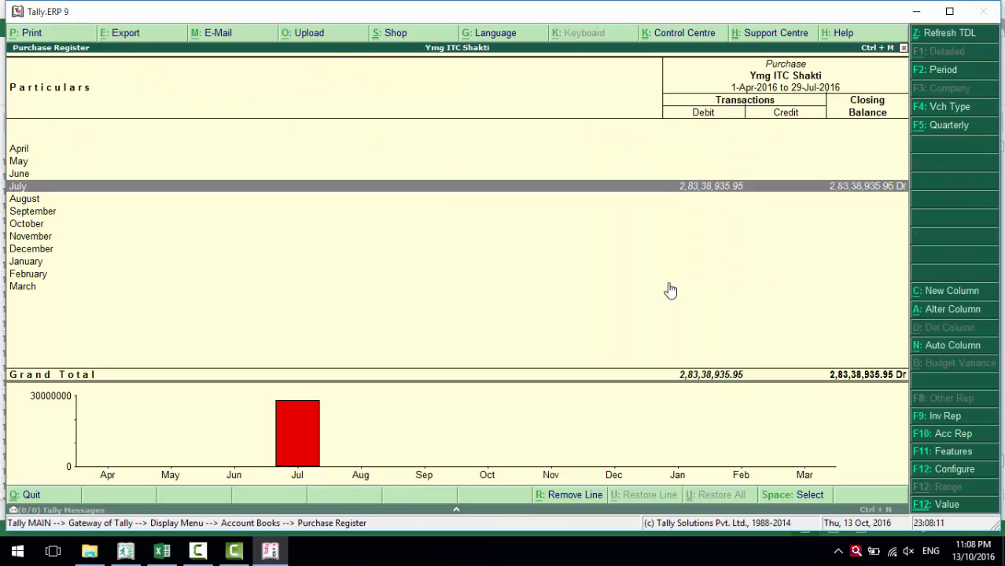
{"action": "left_click", "coordinate": [682, 192]}
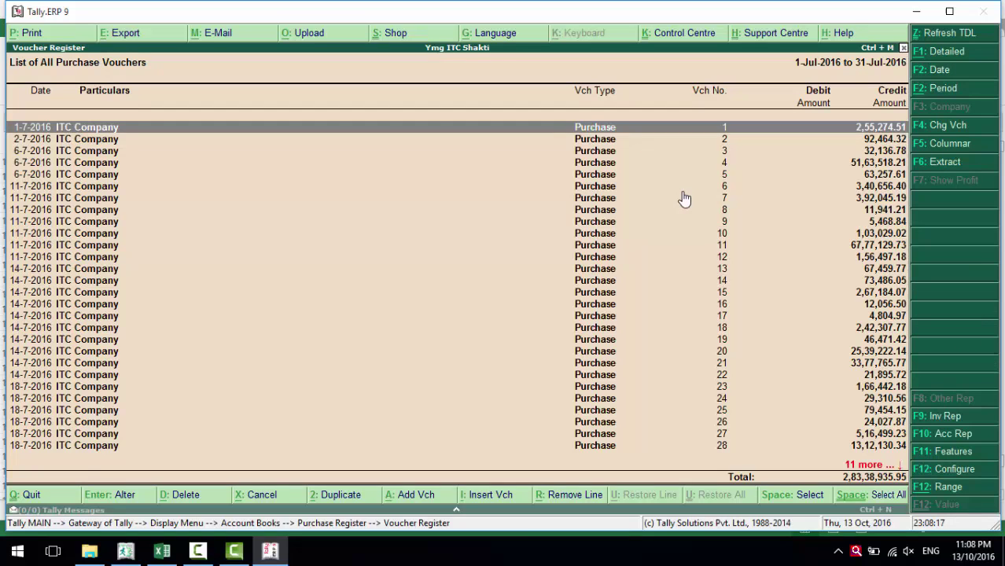
- Look through the July purchase vouchers in the list down to voucher 32
{"action": "key", "text": "Down"}
{"action": "key", "text": "Down"}
{"action": "key", "text": "Down"}
{"action": "key", "text": "Down"}
{"action": "key", "text": "Down"}
{"action": "key", "text": "Down"}
{"action": "key", "text": "Down"}
{"action": "key", "text": "Down"}
{"action": "key", "text": "Down"}
{"action": "key", "text": "Down"}
{"action": "key", "text": "Down"}
{"action": "key", "text": "Down"}
{"action": "key", "text": "Down"}
{"action": "key", "text": "Down"}
{"action": "key", "text": "Down"}
{"action": "key", "text": "Down"}
{"action": "key", "text": "Down"}
{"action": "key", "text": "Down"}
{"action": "key", "text": "Down"}
{"action": "key", "text": "Down"}
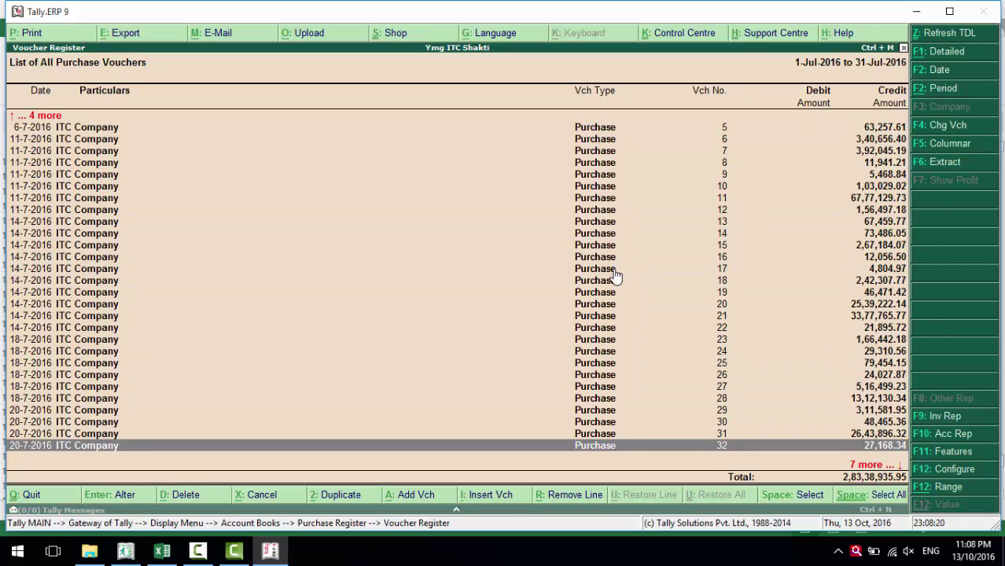
- Examine the ledger and VAT entries of purchase vouchers 32 to 35, and return to the Display Menu
{"action": "key", "text": "Return"}
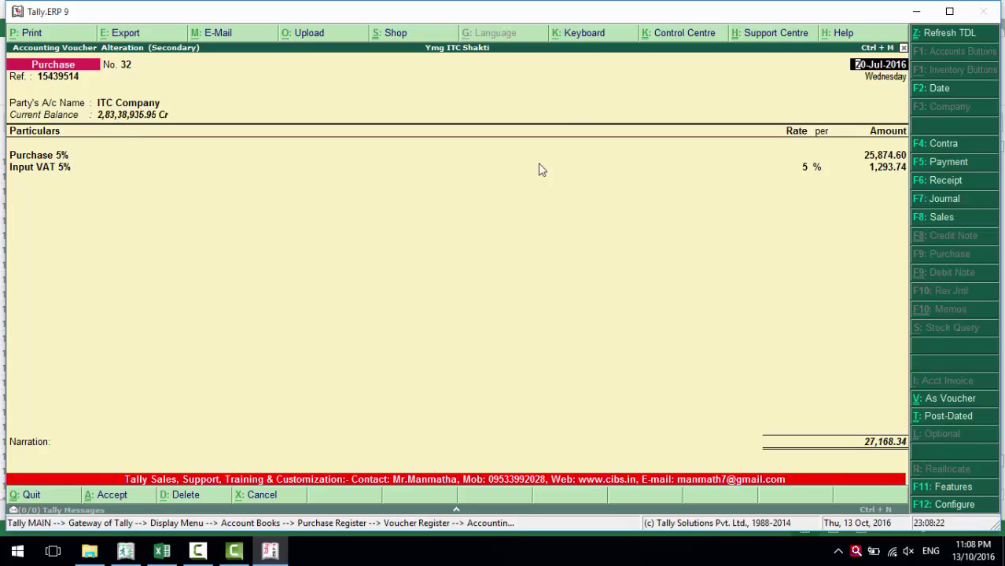
{"action": "key", "text": "Page_Down"}
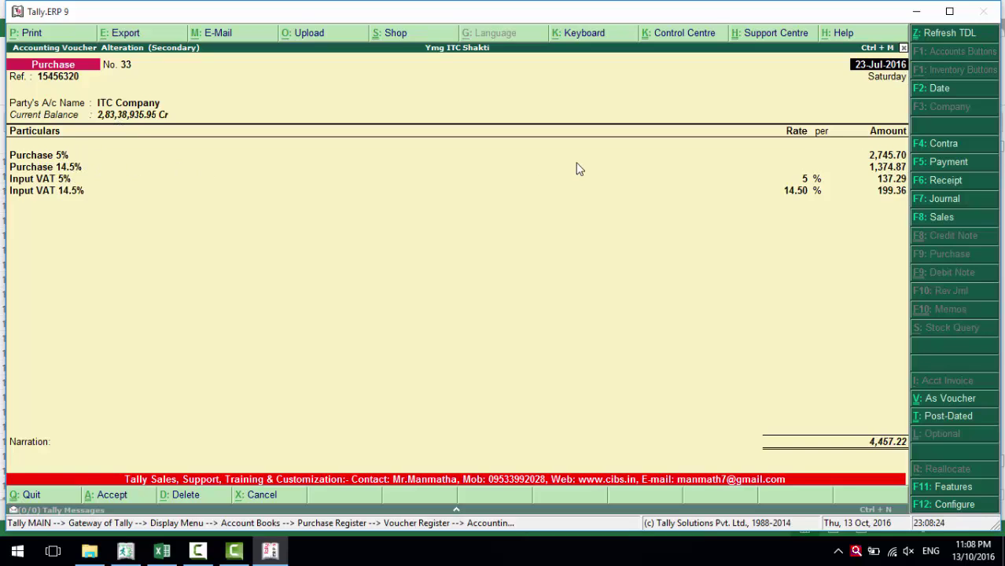
{"action": "key", "text": "Page_Down"}
{"action": "key", "text": "Page_Down"}
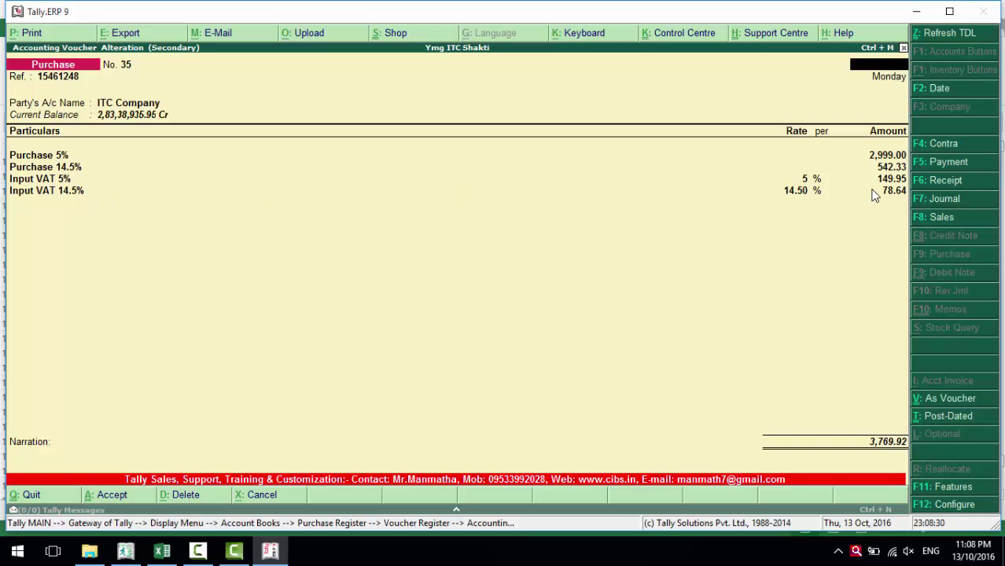
{"action": "key", "text": "Escape"}
{"action": "key", "text": "Escape"}
{"action": "key", "text": "Escape"}
{"action": "key", "text": "Escape"}
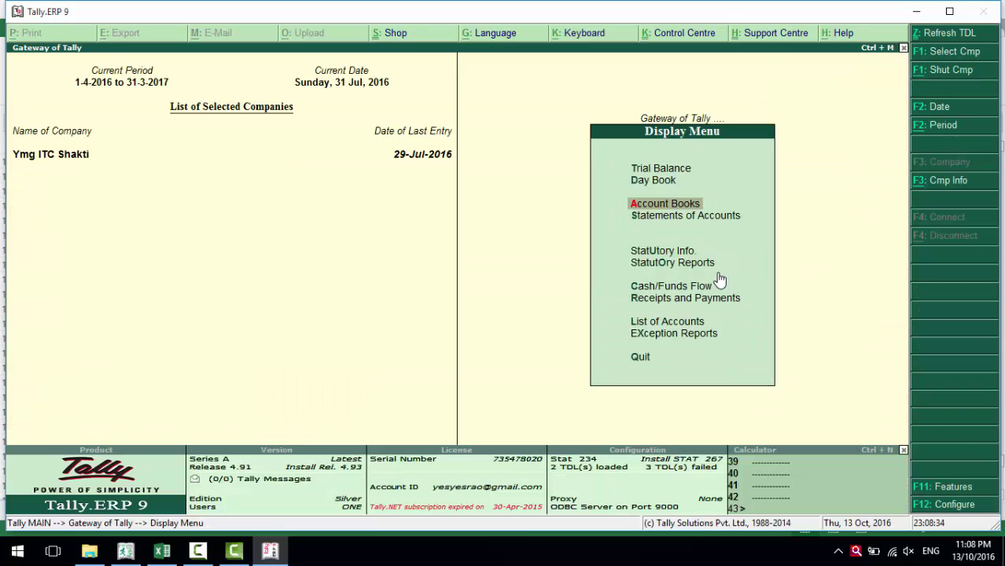
- Review the input tax in the VAT Computation report for July 2016 and return to the Gateway of Tally
{"action": "key", "text": "o"}
{"action": "key", "text": "Return"}
{"action": "key", "text": "Return"}
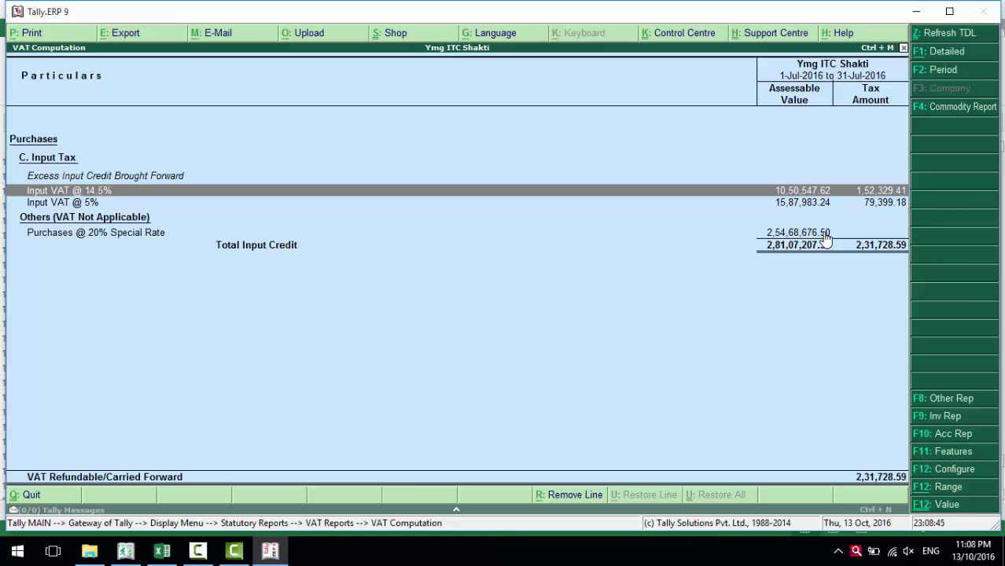
{"action": "key", "text": "Escape"}
{"action": "key", "text": "Escape"}
{"action": "key", "text": "Escape"}
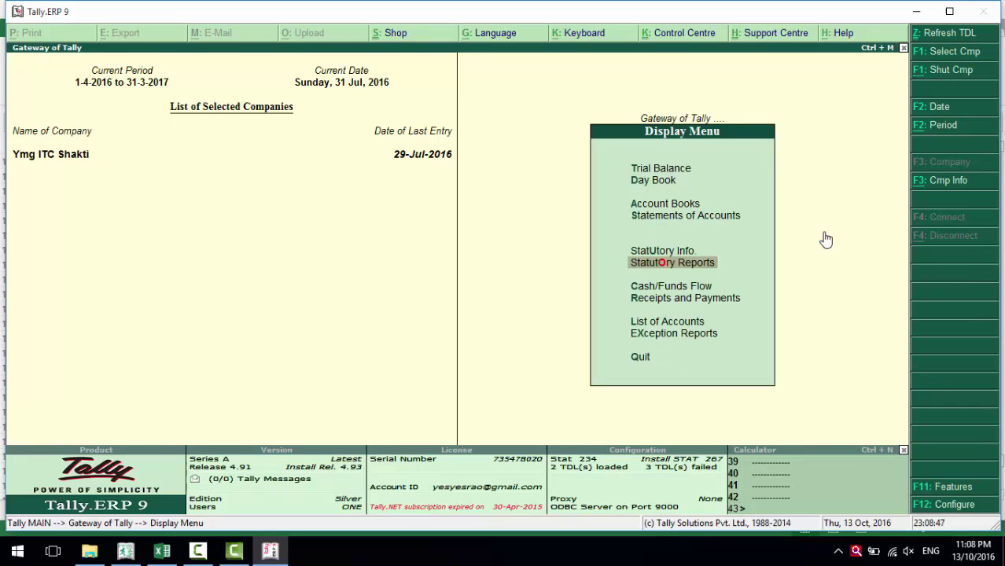
{"action": "key", "text": "Escape"}
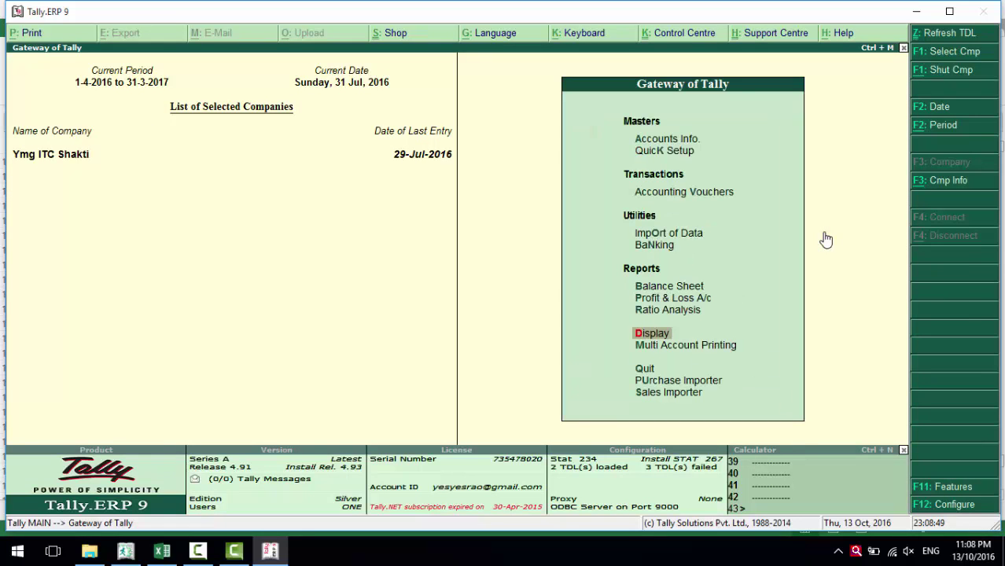
- Load sheet July Month Sales Report from C:\Tally.ERP9\Copy of Total Reports.Xlsx into the Sales Importer and generate the sales vouchers
{"action": "key", "text": "Down"}
{"action": "key", "text": "Down"}
{"action": "key", "text": "Down"}
{"action": "key", "text": "Down"}
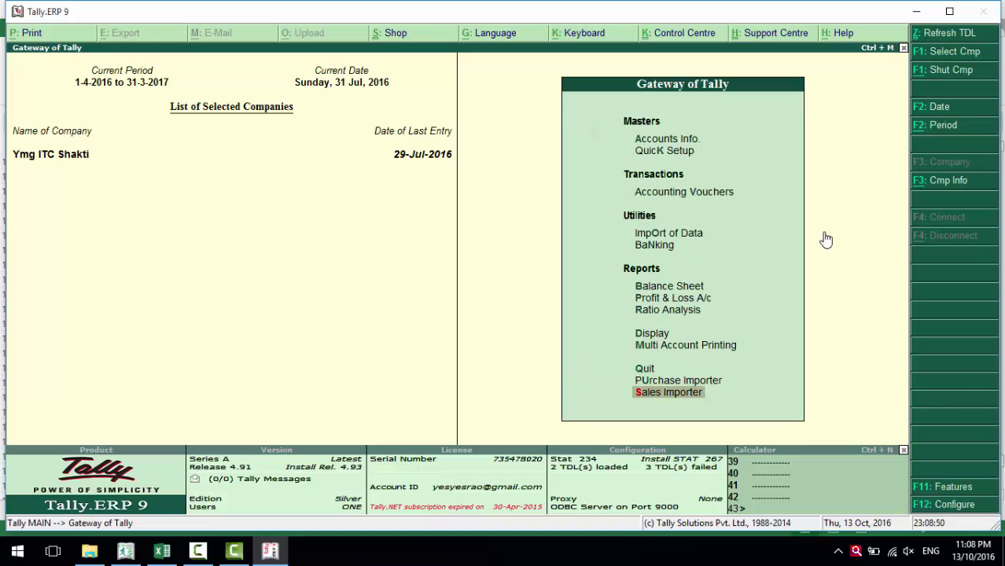
{"action": "key", "text": "Return"}
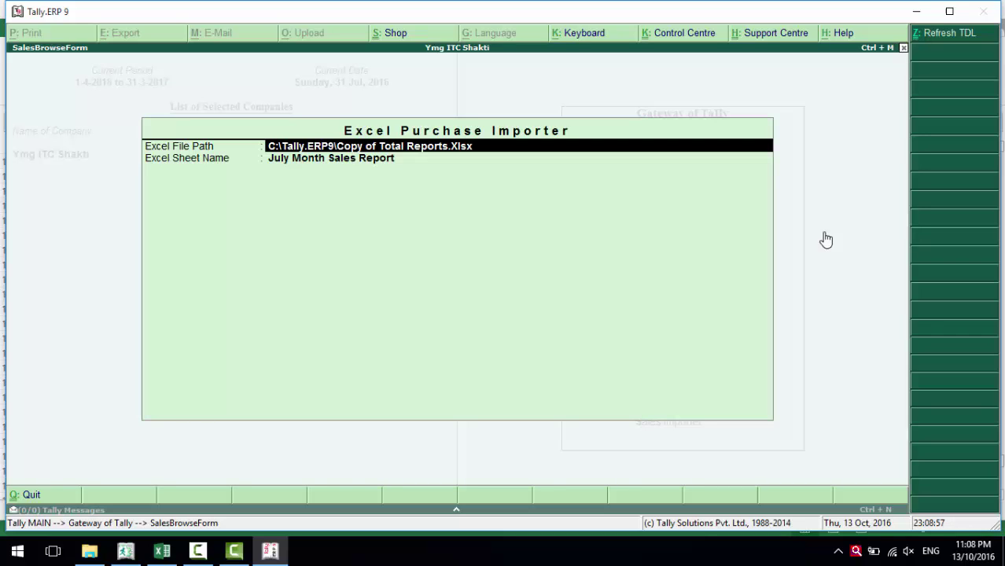
{"action": "key", "text": "Return"}
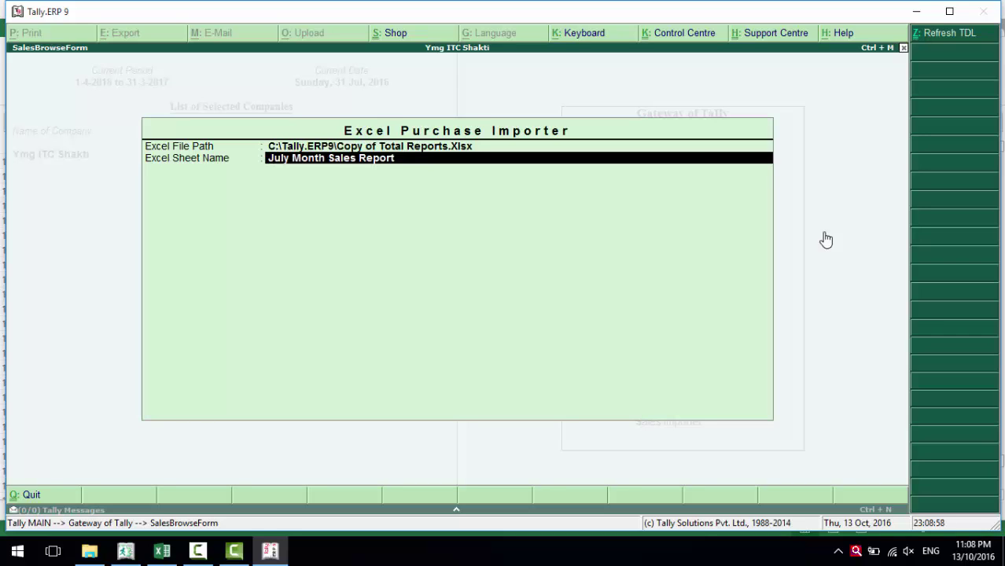
{"action": "key", "text": "Return"}
{"action": "key", "text": "Return"}
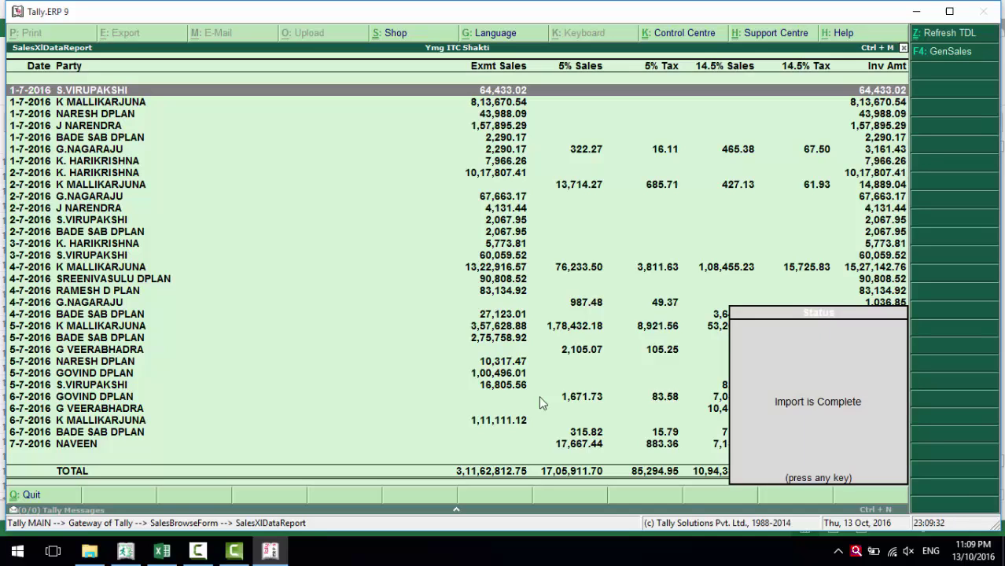
{"action": "key", "text": "Return"}
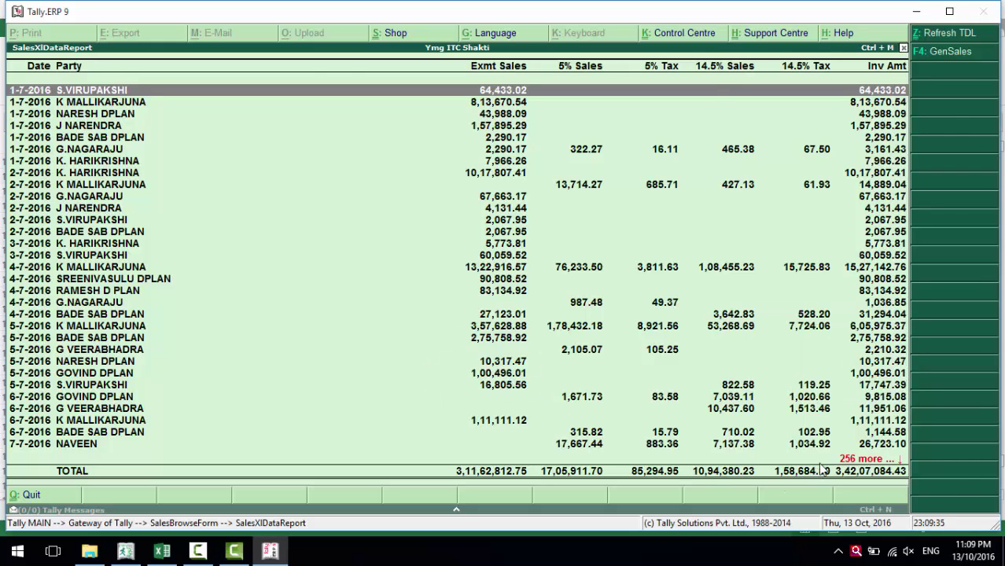
{"action": "key", "text": "Escape"}
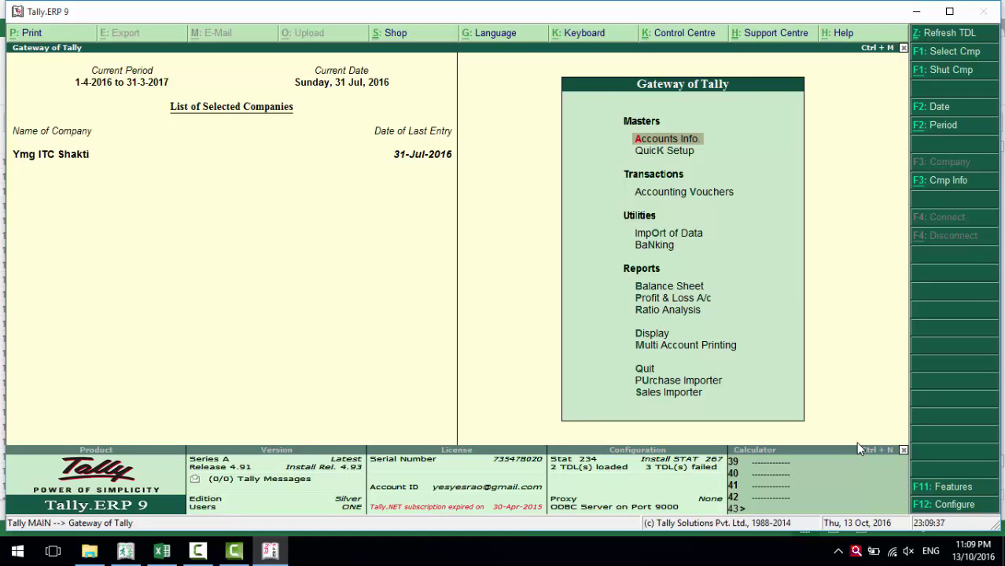
- Open the list of July sales vouchers from the Sales Register in the account books
{"action": "key", "text": "d"}
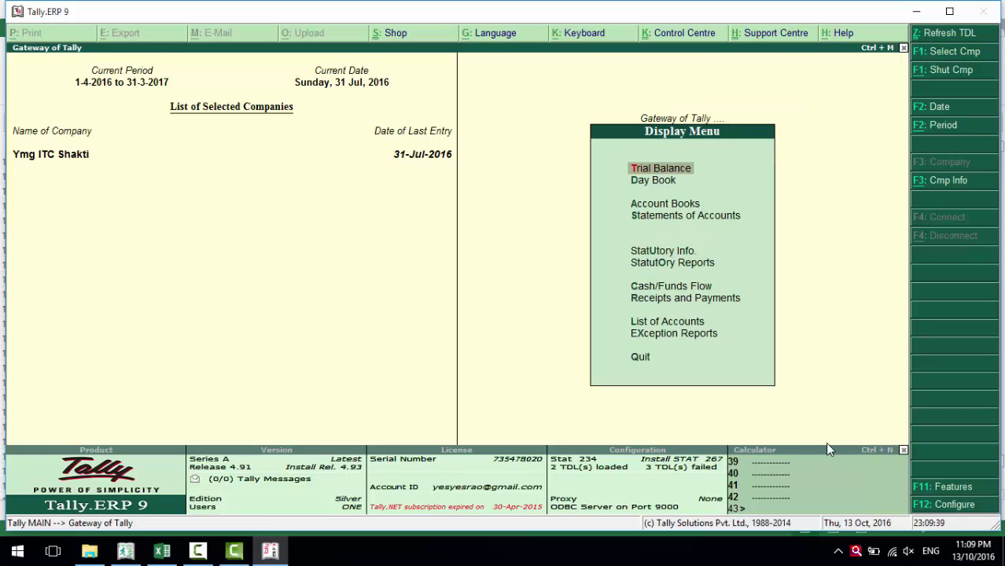
{"action": "key", "text": "a"}
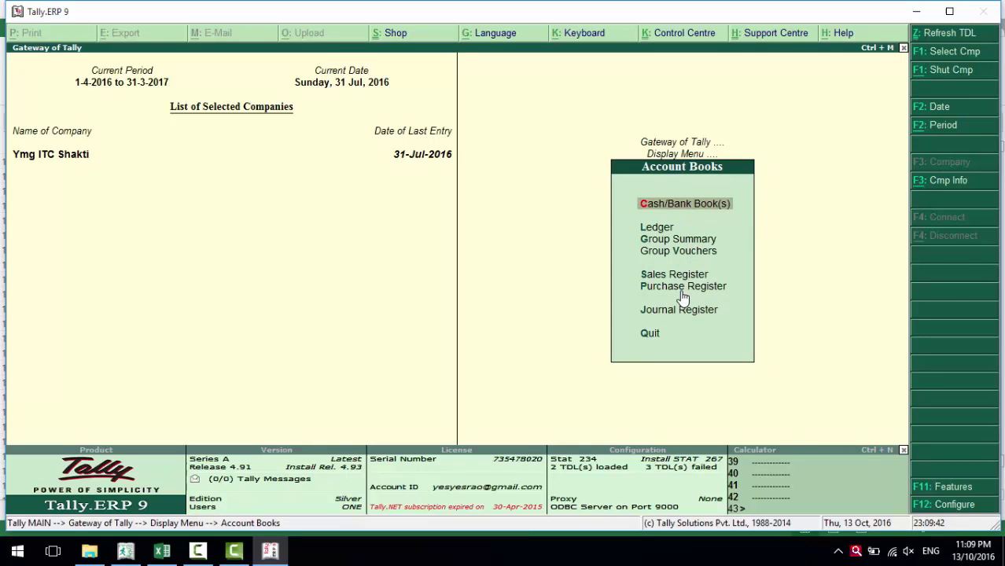
{"action": "key", "text": "s"}
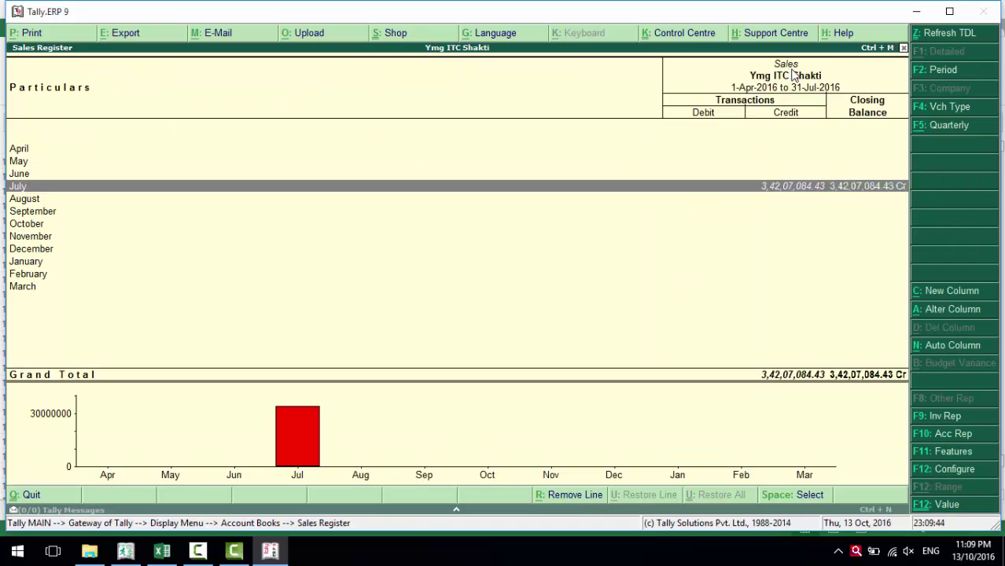
{"action": "double_click", "coordinate": [814, 195]}
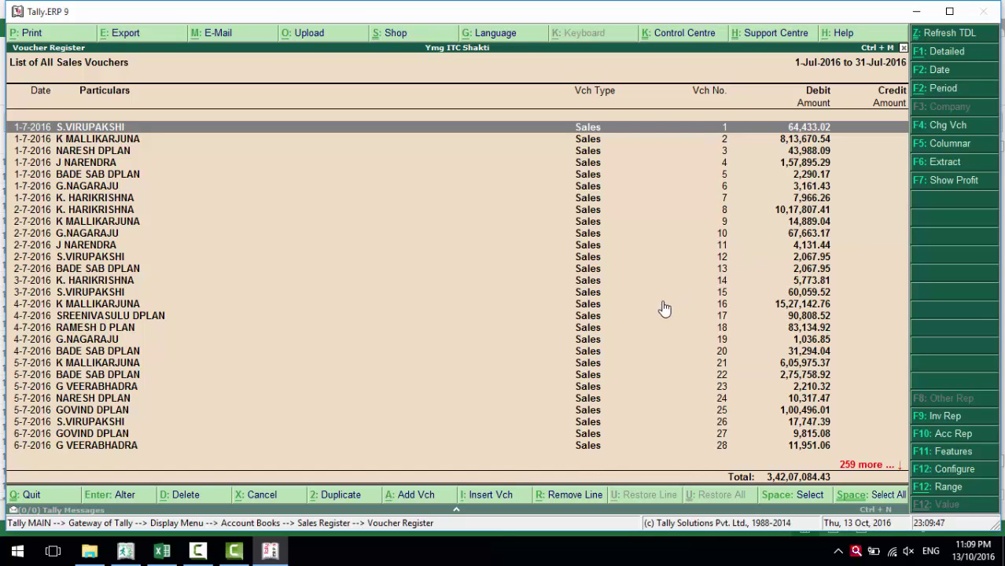
- Go down the list of July sales vouchers and open voucher 11
{"action": "key", "text": "Down"}
{"action": "key", "text": "Down"}
{"action": "key", "text": "Down"}
{"action": "key", "text": "Down"}
{"action": "key", "text": "Down"}
{"action": "key", "text": "Down"}
{"action": "key", "text": "Down"}
{"action": "key", "text": "Down"}
{"action": "key", "text": "Down"}
{"action": "key", "text": "Down"}
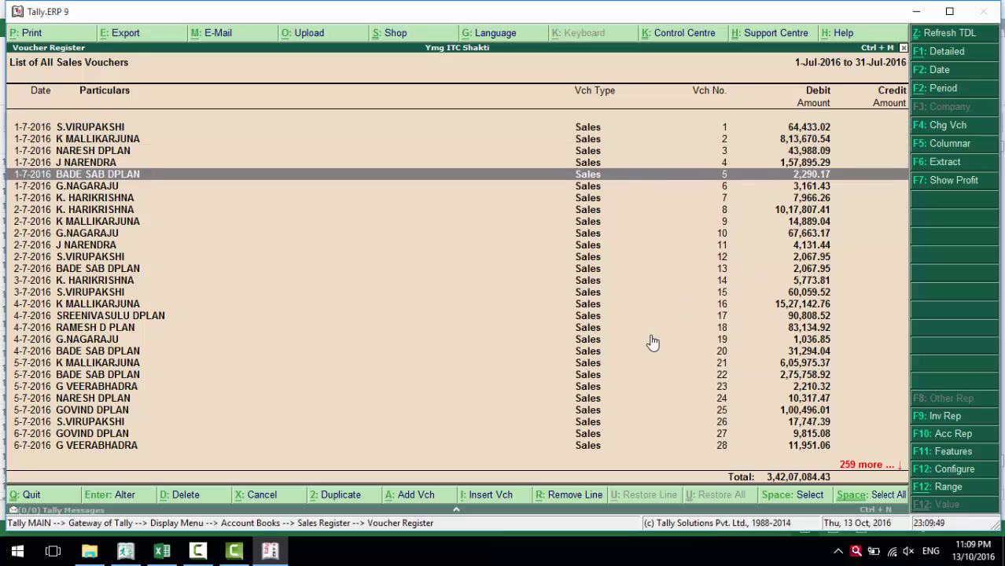
{"action": "key", "text": "Return"}
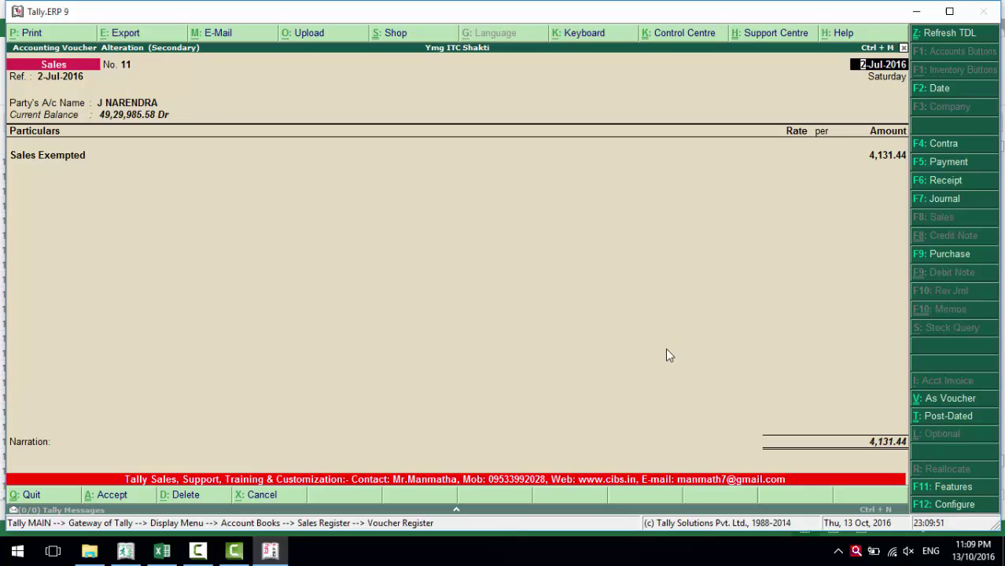
- Look through the sales vouchers up to number 17, examine the sales and output VAT entries of voucher 16, and return to the Display Menu
{"action": "key", "text": "Page_Down"}
{"action": "key", "text": "Page_Down"}
{"action": "key", "text": "Page_Down"}
{"action": "key", "text": "Page_Down"}
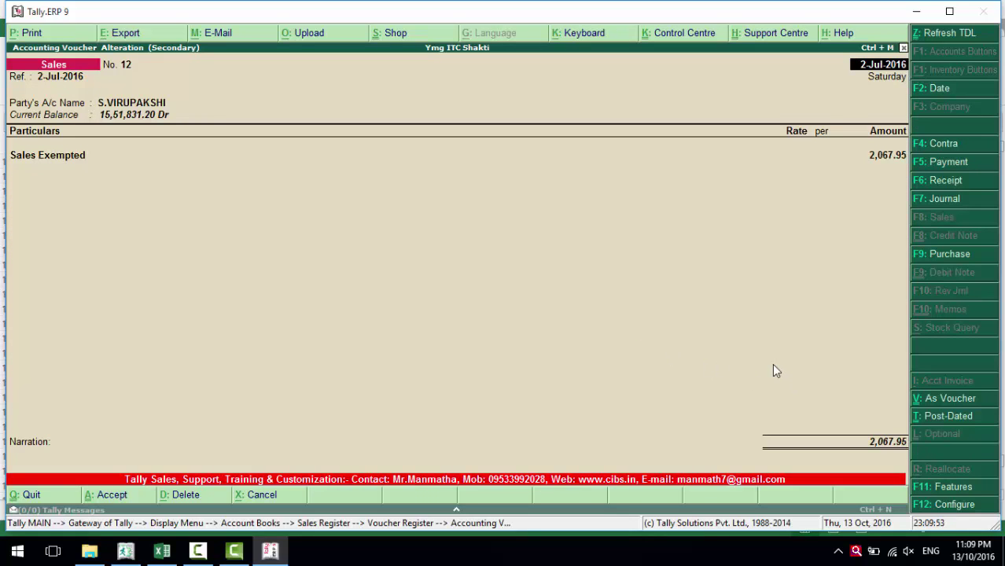
{"action": "key", "text": "Page_Down"}
{"action": "key", "text": "Page_Down"}
{"action": "key", "text": "Page_Down"}
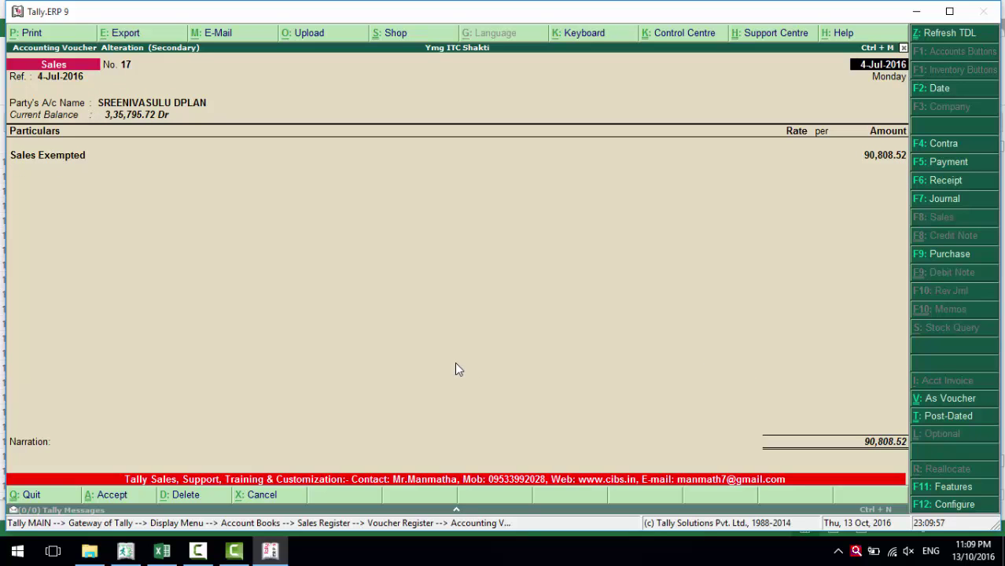
{"action": "key", "text": "Page_Up"}
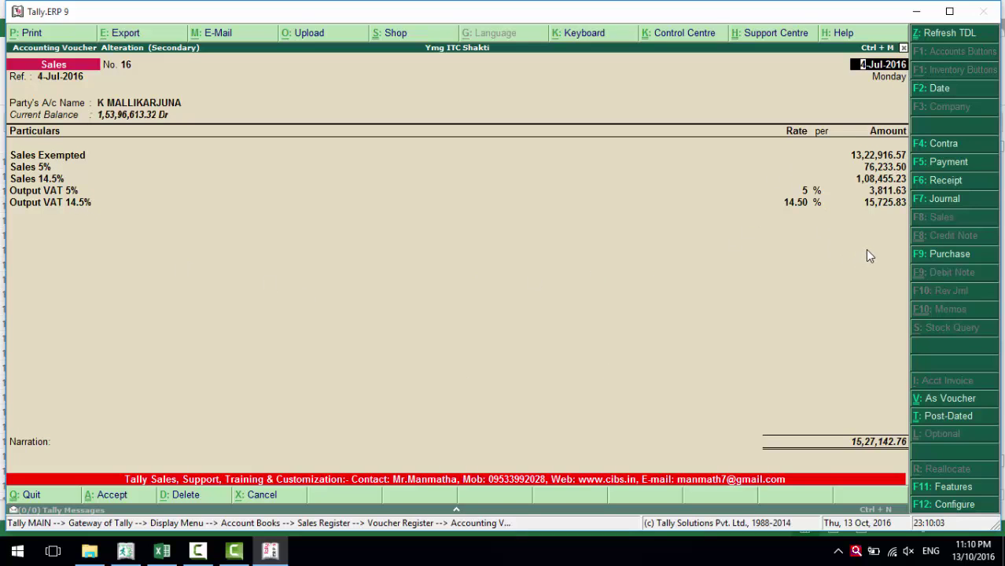
{"action": "key", "text": "Escape"}
{"action": "key", "text": "Return"}
{"action": "key", "text": "Escape"}
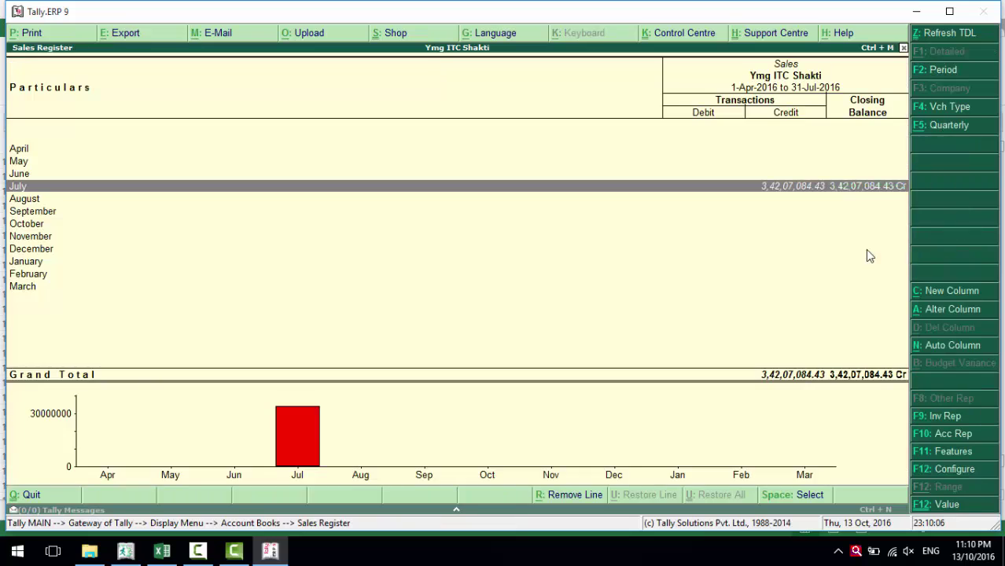
{"action": "key", "text": "Escape"}
{"action": "key", "text": "Escape"}
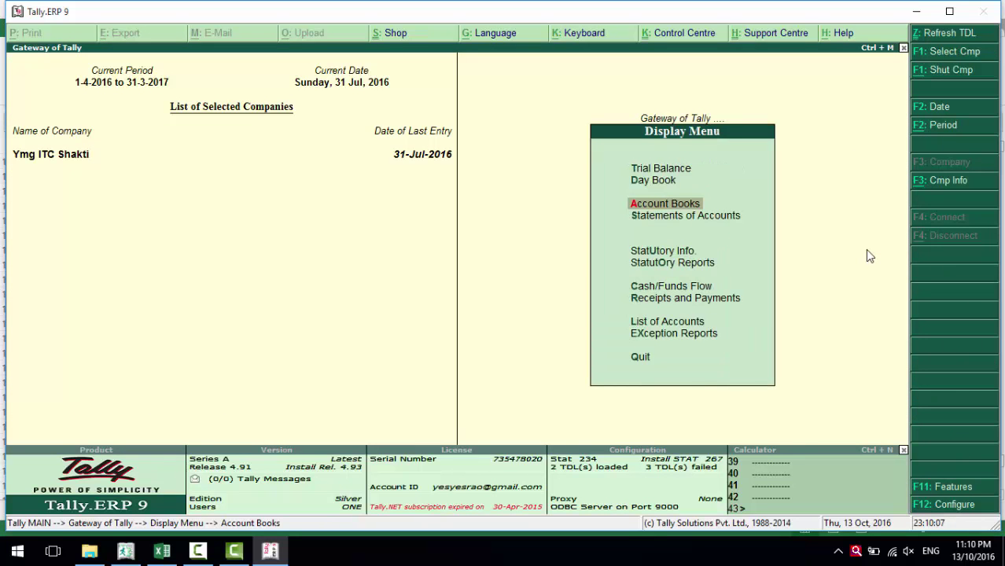
- Check output tax, input tax and VAT payable in the VAT Computation report for July 2016, and leave the report
{"action": "key", "text": "o"}
{"action": "key", "text": "Return"}
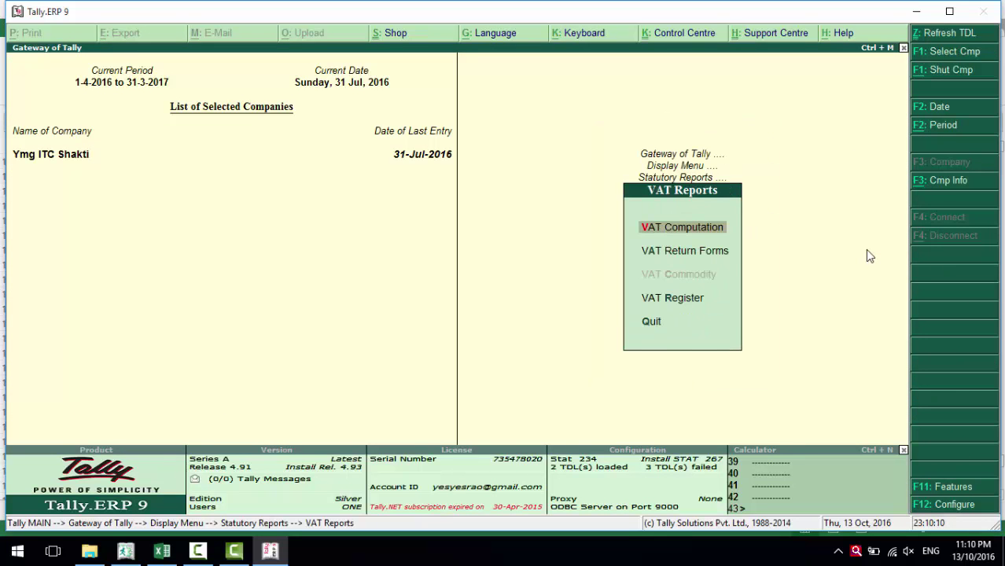
{"action": "key", "text": "Return"}
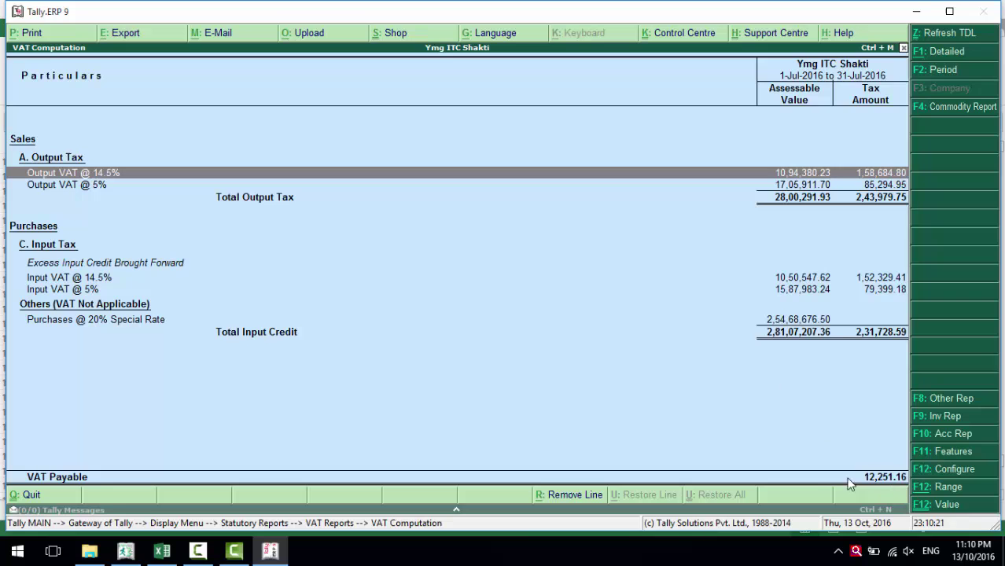
{"action": "key", "text": "Escape"}
{"action": "key", "text": "Escape"}
{"action": "key", "text": "Escape"}
{"action": "key", "text": "Escape"}
{"action": "key", "text": "Escape"}
{"action": "key", "text": "Escape"}
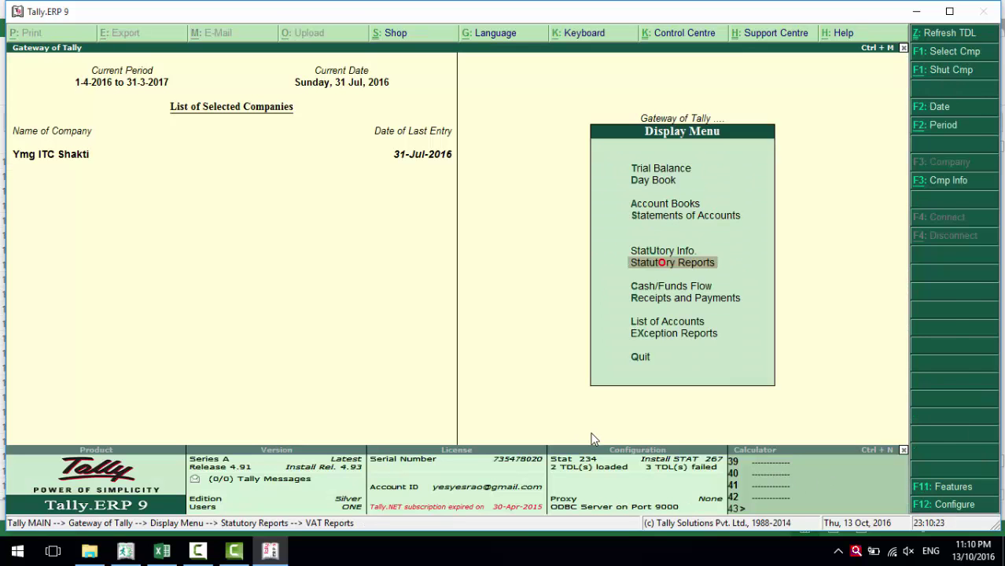